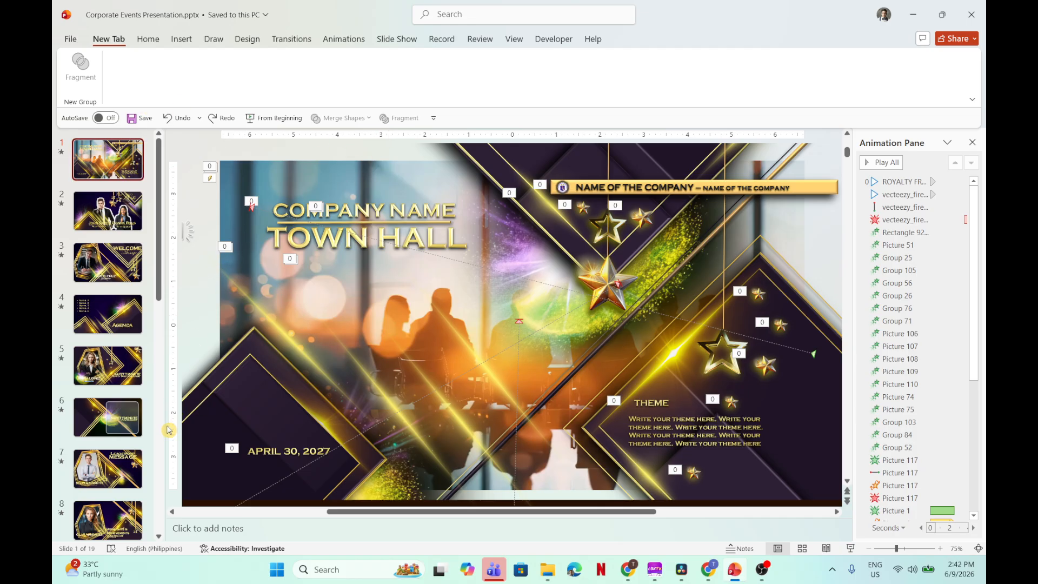
Step: Try replacing the "COMPANY NAME" line above "TOWN HALL" on the first slide with "ABC COMPANY", and undo the edit
left_click_drag(162, 275, 184, 559)
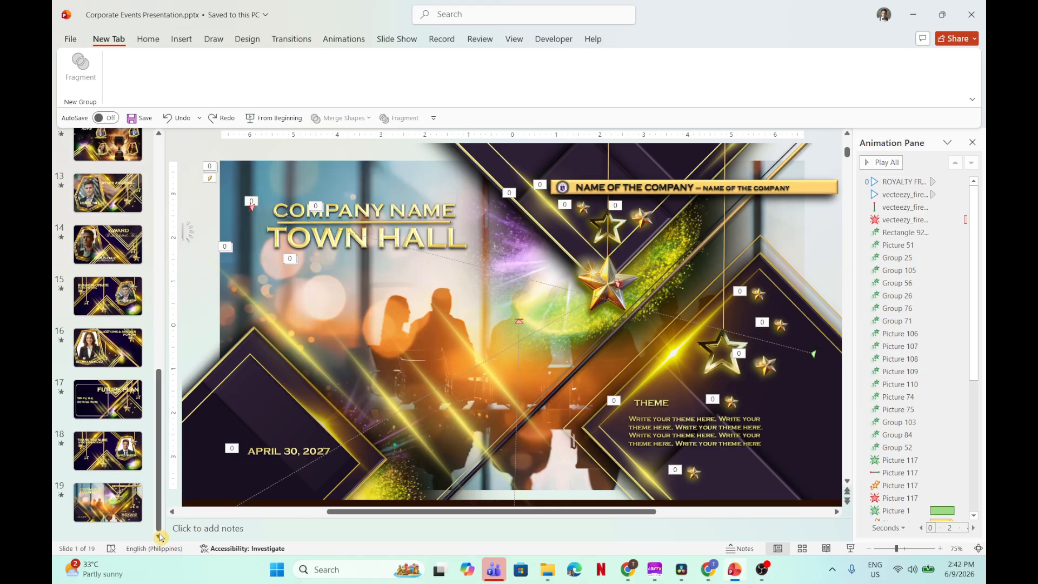
left_click_drag(162, 493, 189, 138)
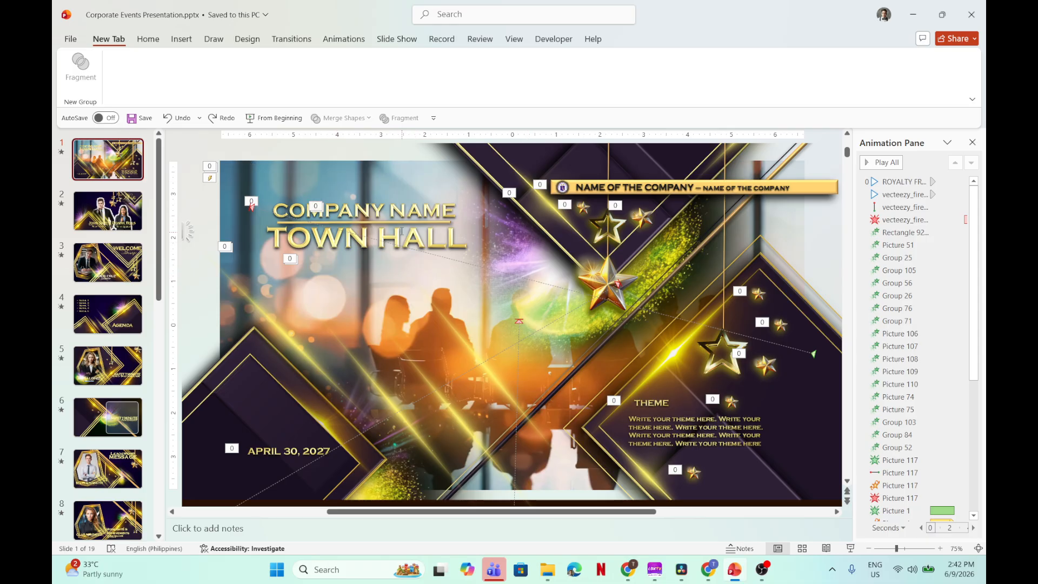
left_click(389, 211)
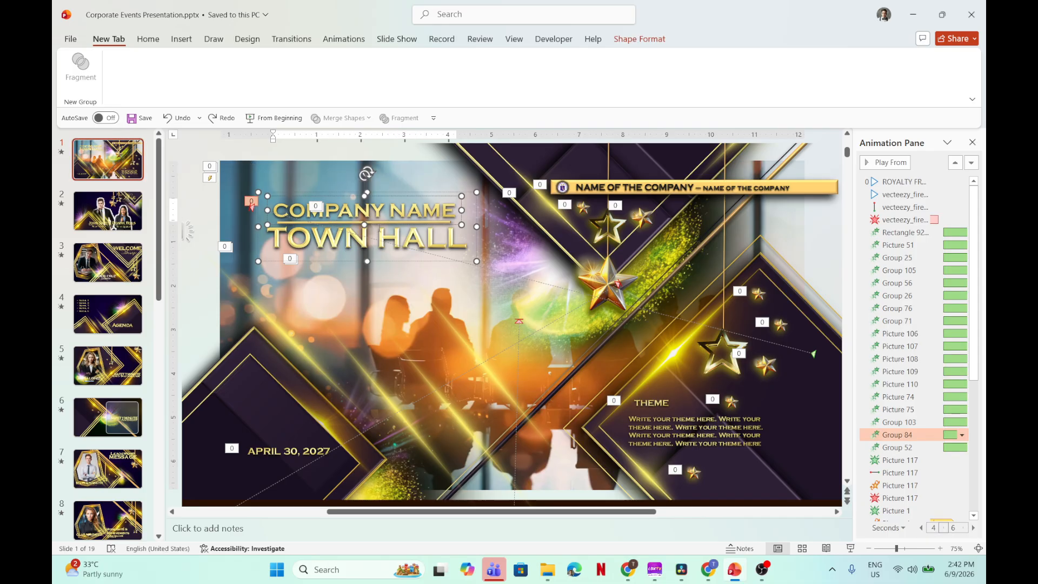
left_click(409, 217)
left_click_drag(272, 211, 461, 212)
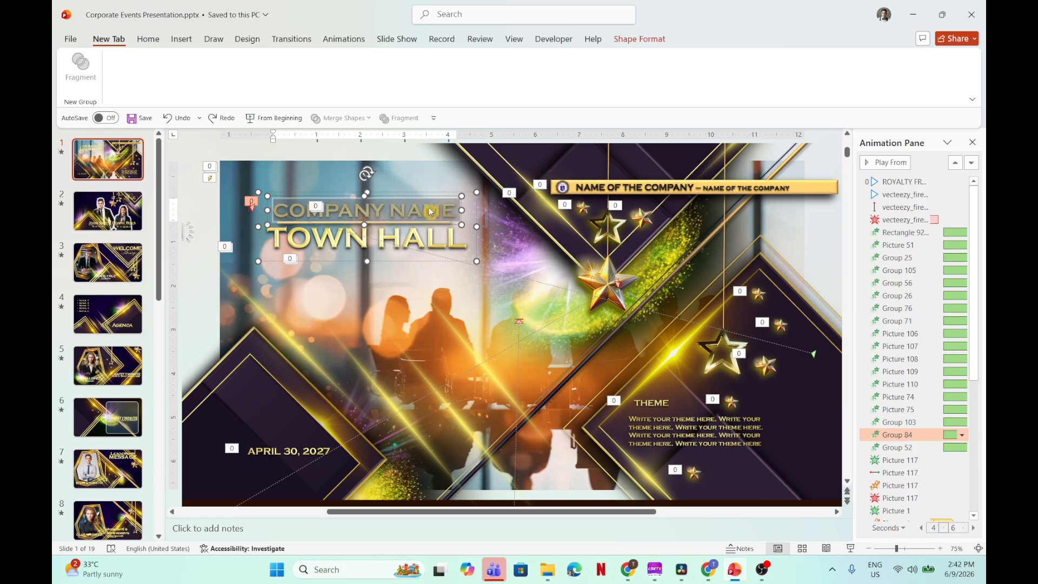
type("ABC")
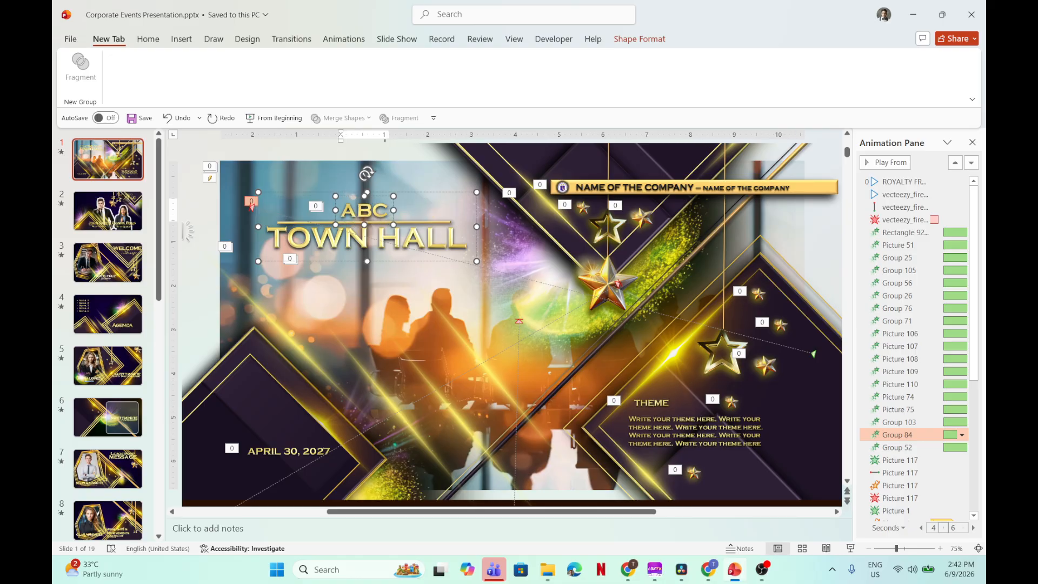
type(" COMP")
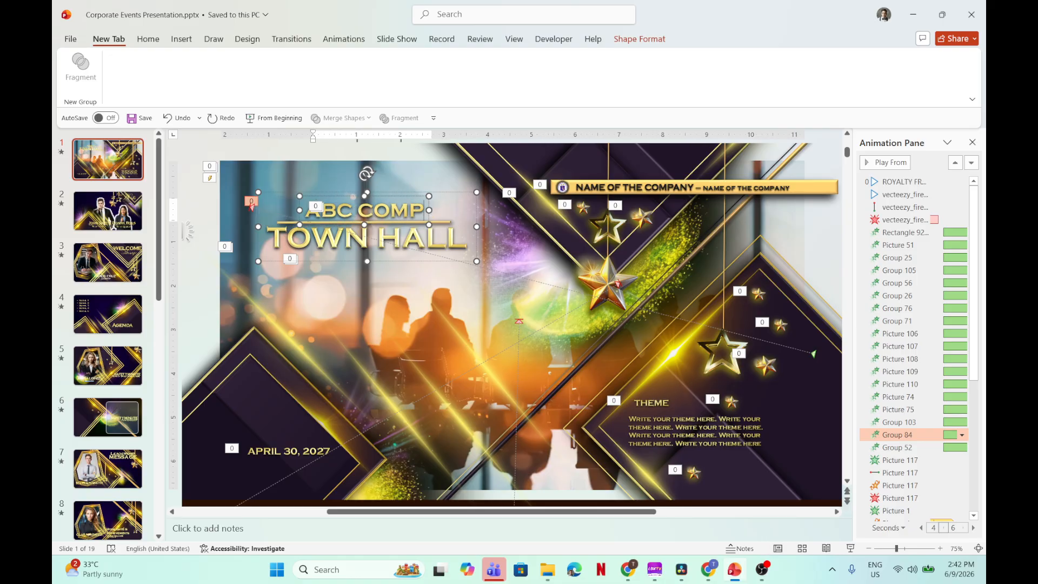
type("ANY")
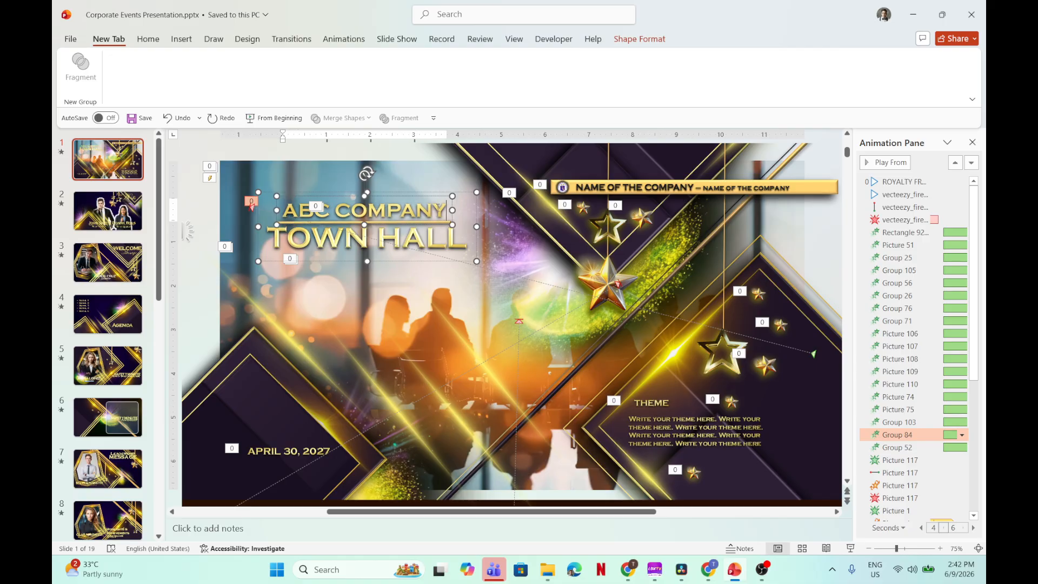
key("ctrl+z")
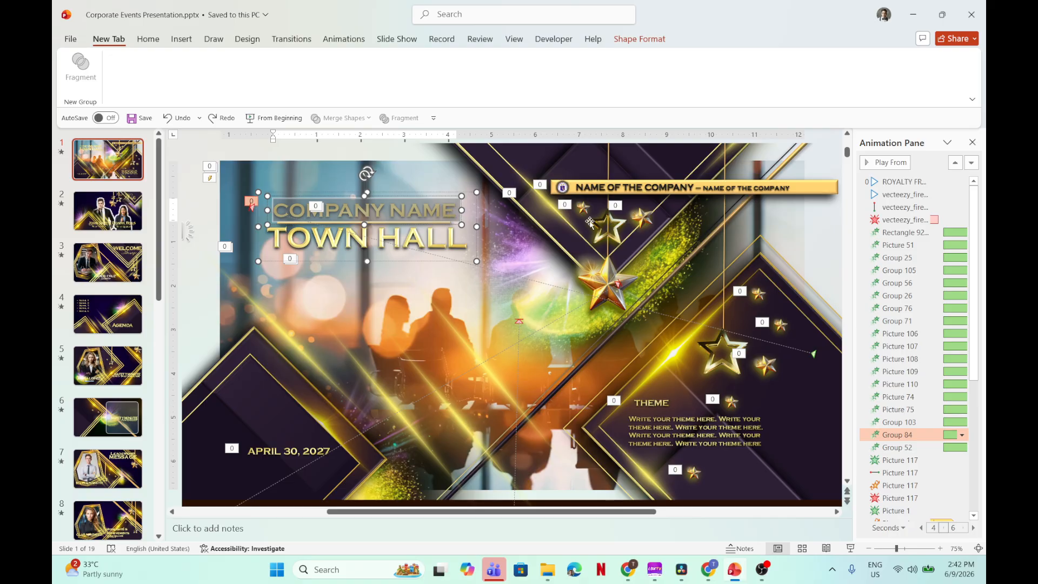
Step: Examine the gold company-name banner on the first slide close up, including its logo and text
left_click(563, 188)
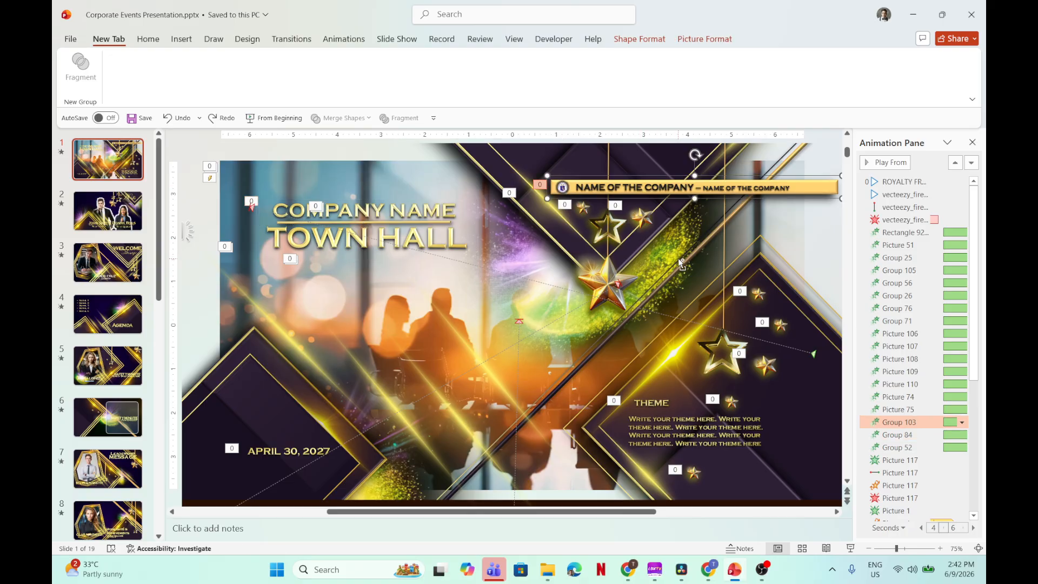
scroll(564, 188, "up", 5)
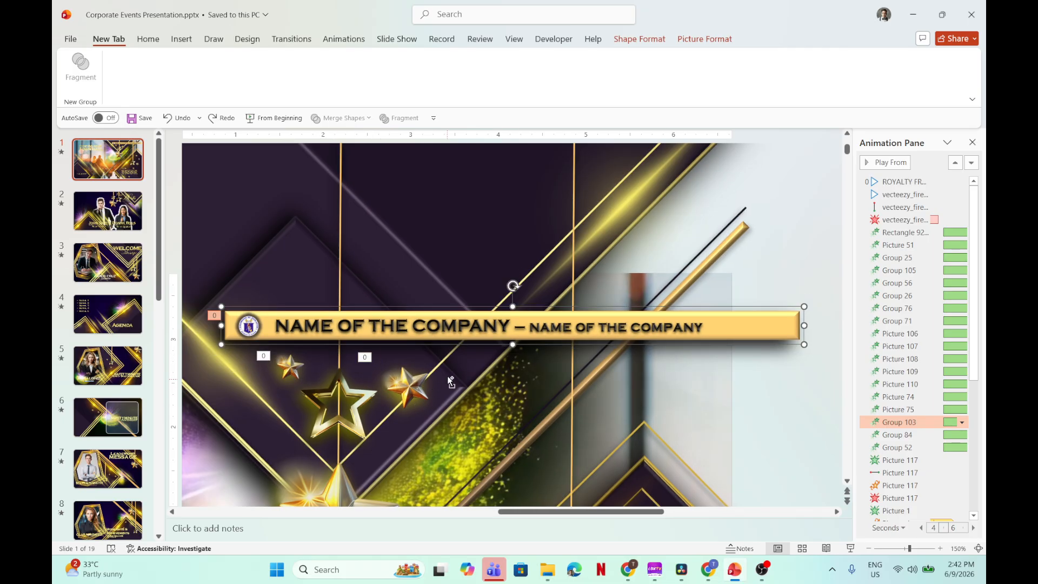
scroll(455, 372, "down", 5)
scroll(455, 372, "down", 4)
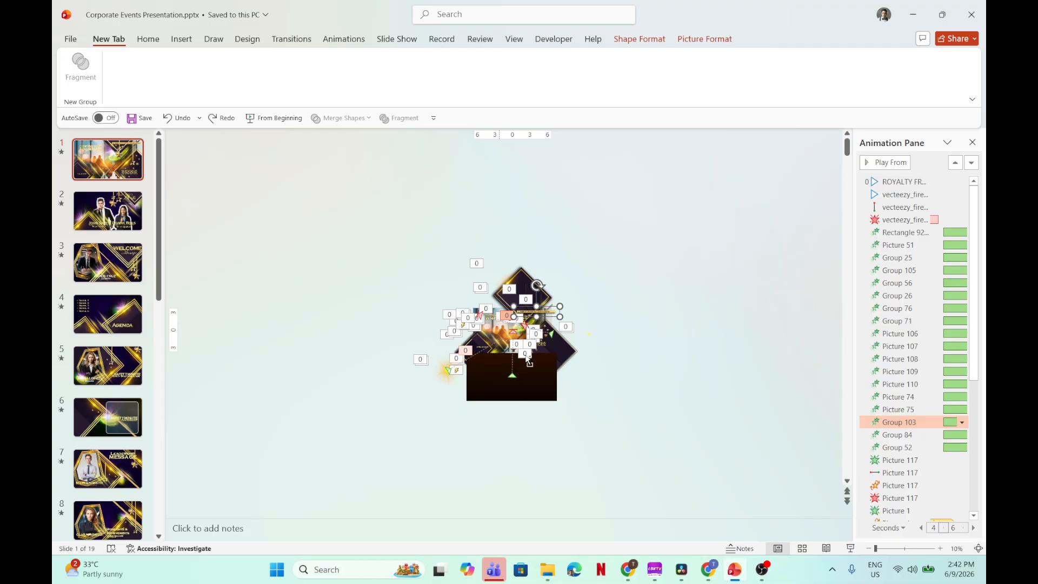
scroll(528, 361, "up", 5)
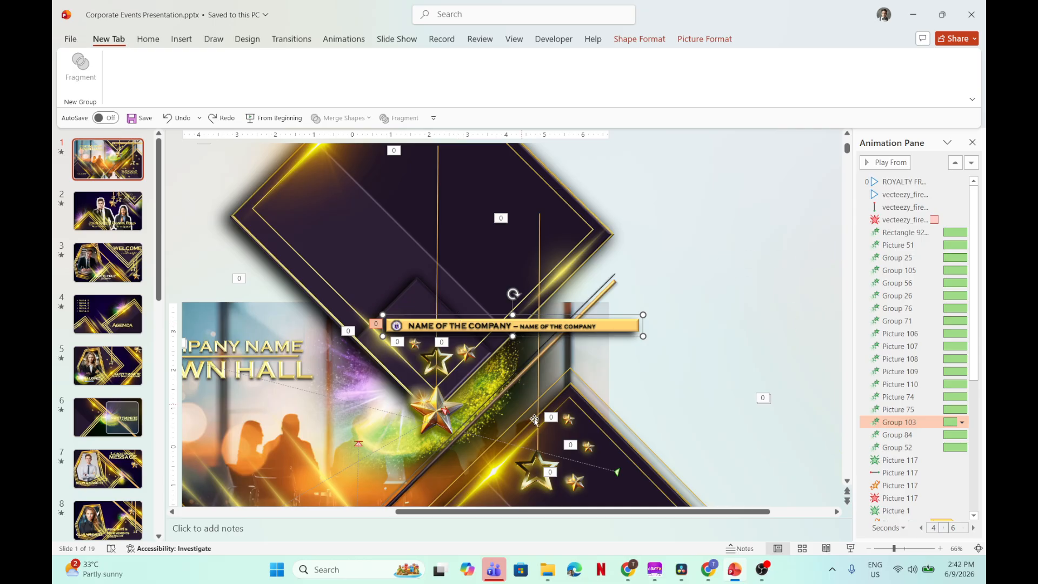
scroll(436, 338, "up", 1)
scroll(435, 339, "up", 3)
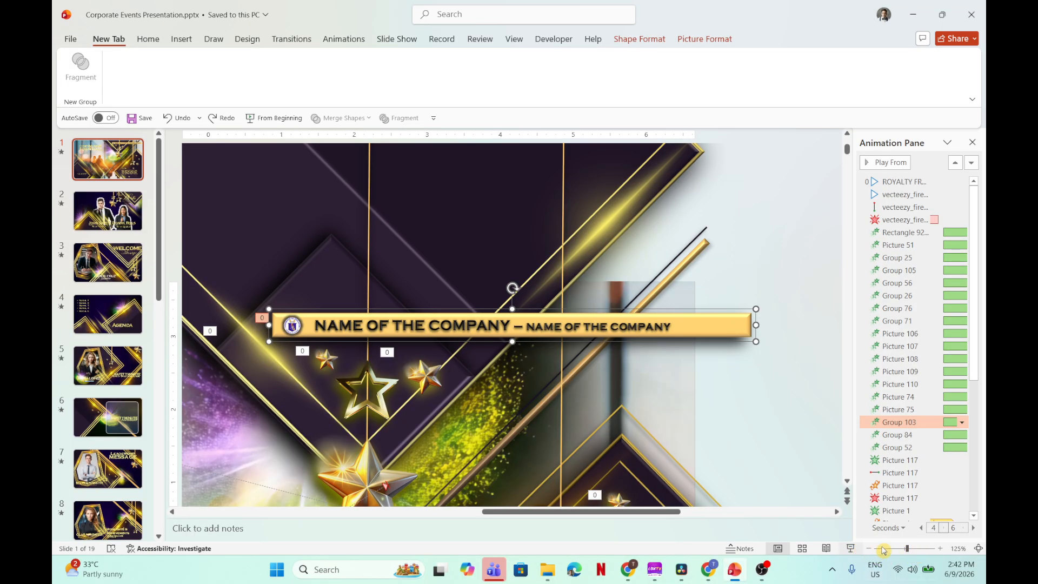
left_click(868, 549)
left_click(868, 548)
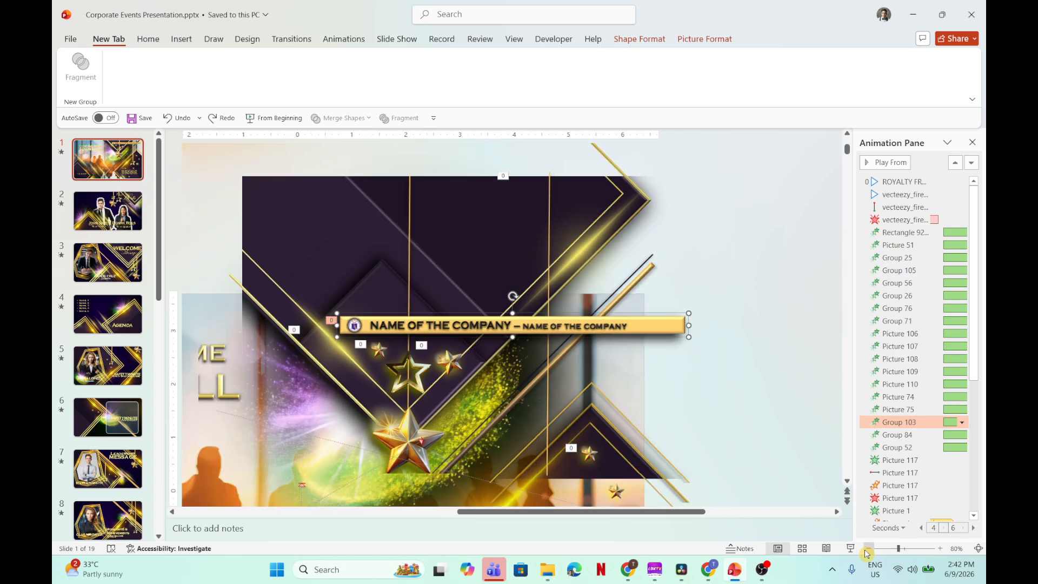
left_click(868, 548)
left_click(940, 548)
left_click(940, 548)
left_click(940, 549)
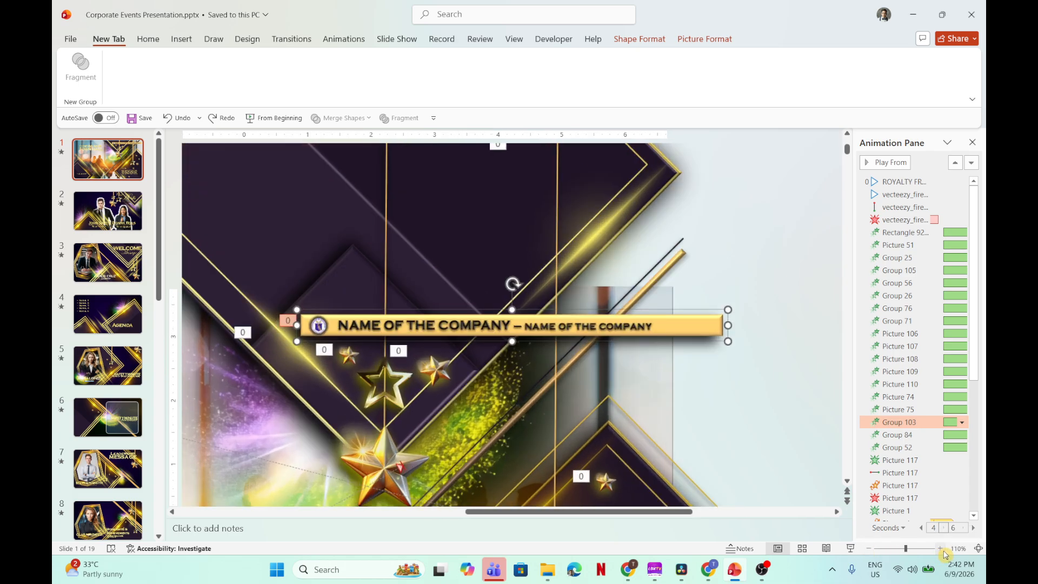
left_click(940, 549)
left_click(940, 549)
left_click(757, 389)
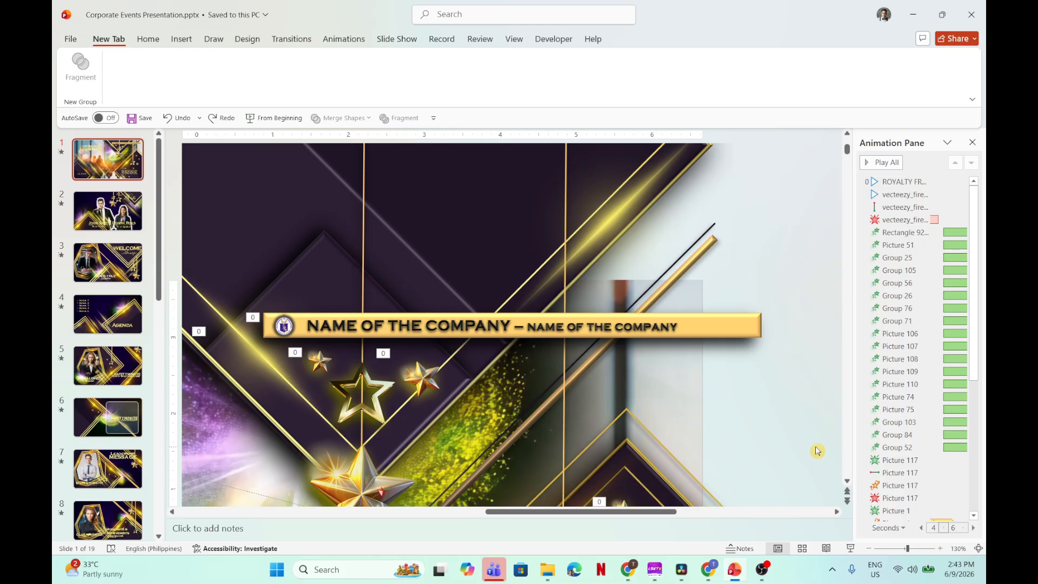
Step: Try moving the gold banner and pulling its text and logo out of it, and undo the moves
left_click_drag(733, 322, 709, 313)
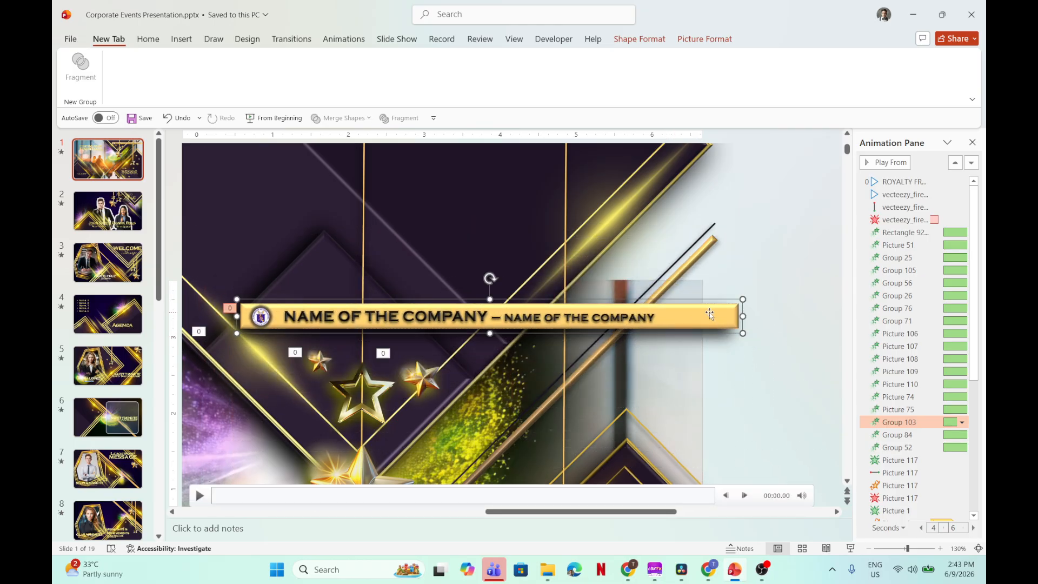
key("ctrl+z")
left_click(308, 327)
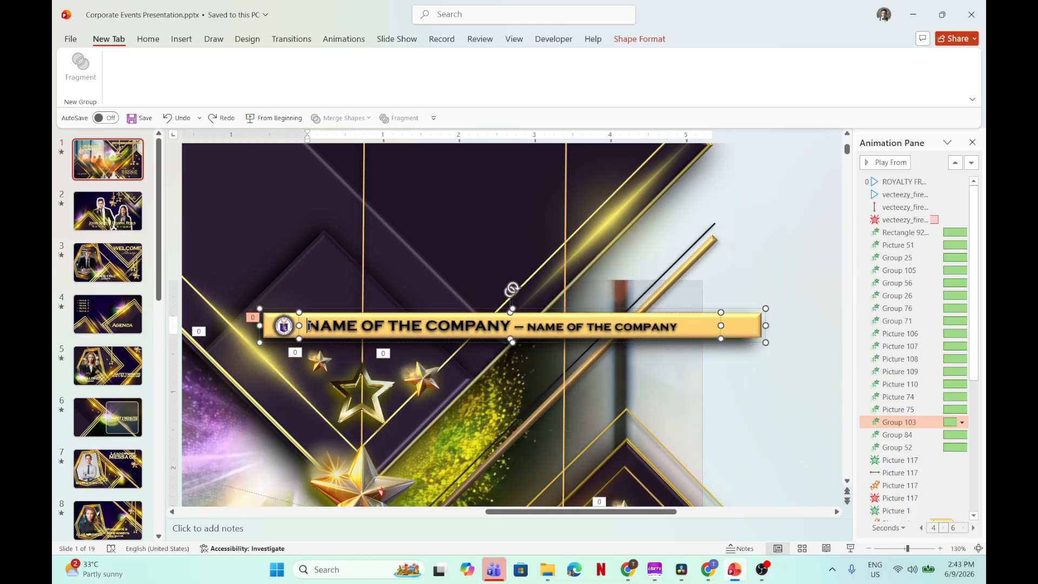
left_click_drag(299, 324, 312, 279)
left_click(282, 326)
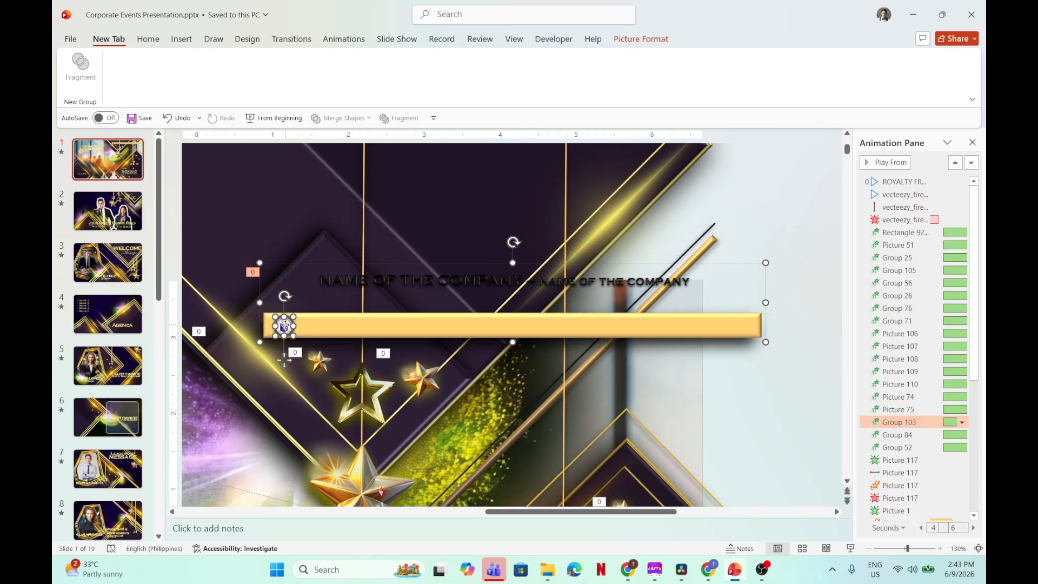
left_click_drag(284, 325, 292, 362)
key("ctrl+z")
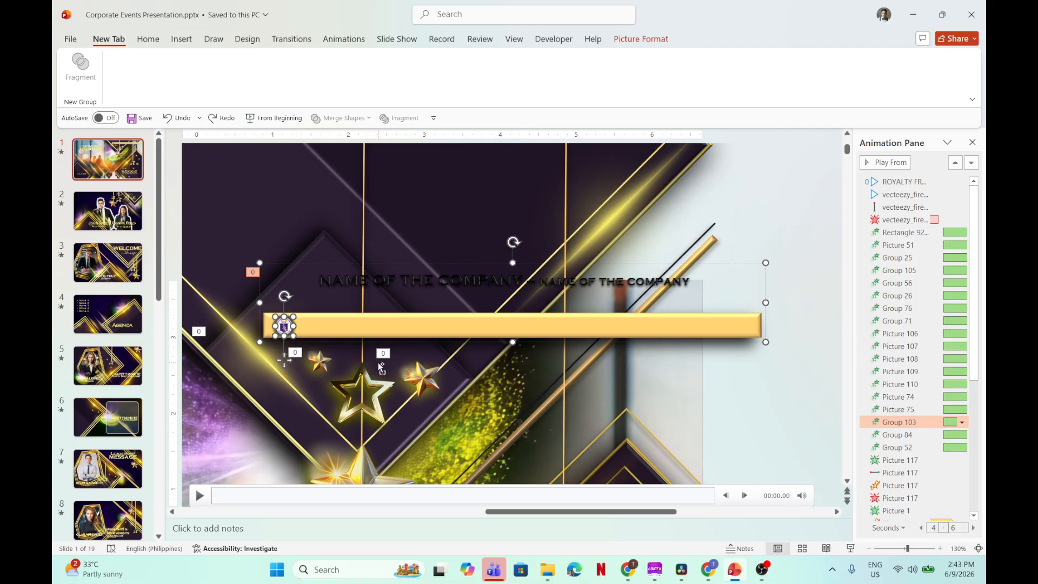
key("ctrl+z")
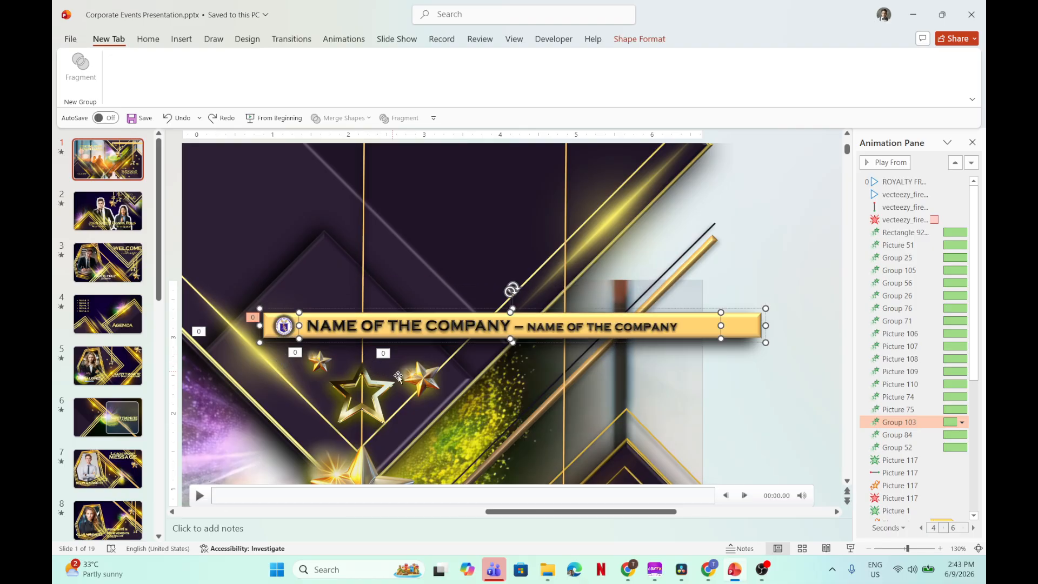
left_click(774, 403)
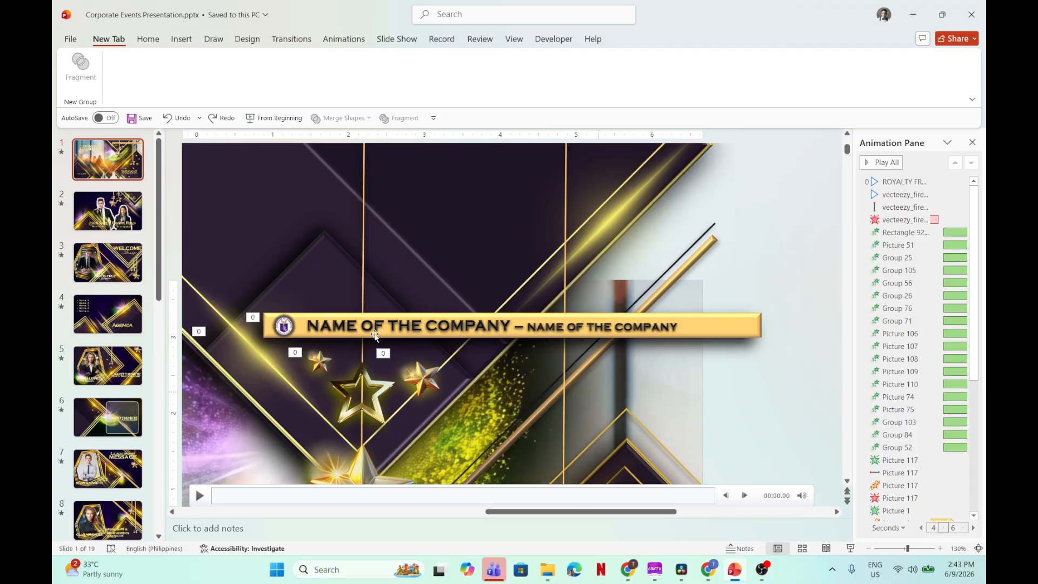
Step: Try inserting placeholder letters before "NAME OF THE COMPANY" in the gold banner, and delete them
left_click(307, 315)
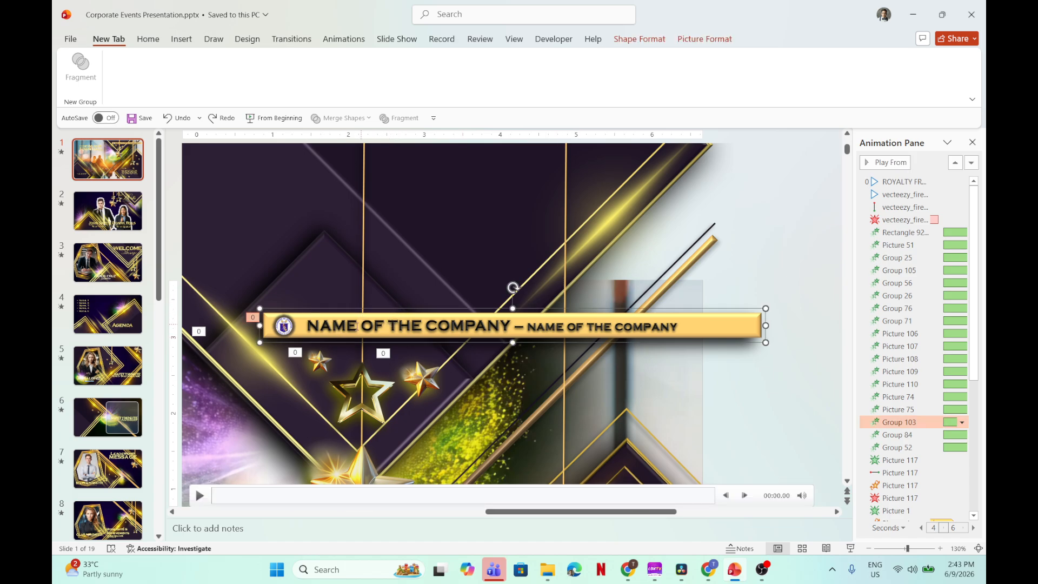
left_click(319, 325)
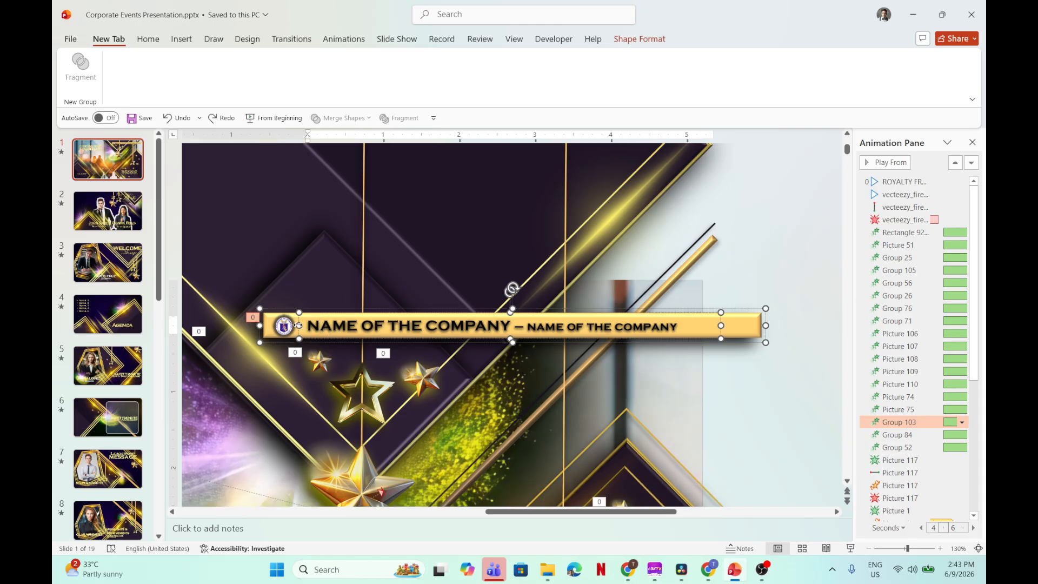
left_click(299, 325)
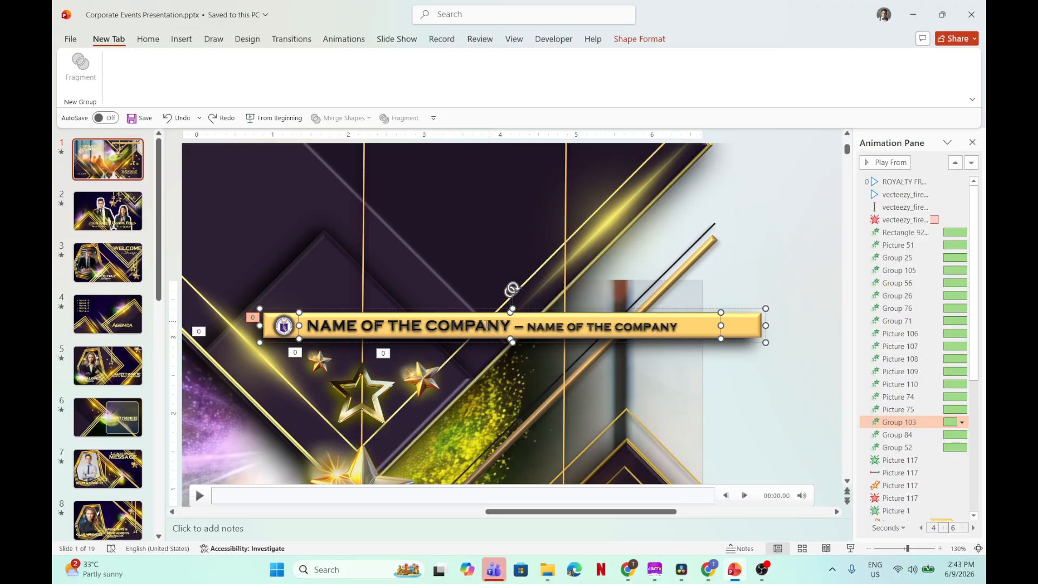
left_click(464, 325)
double_click(338, 324)
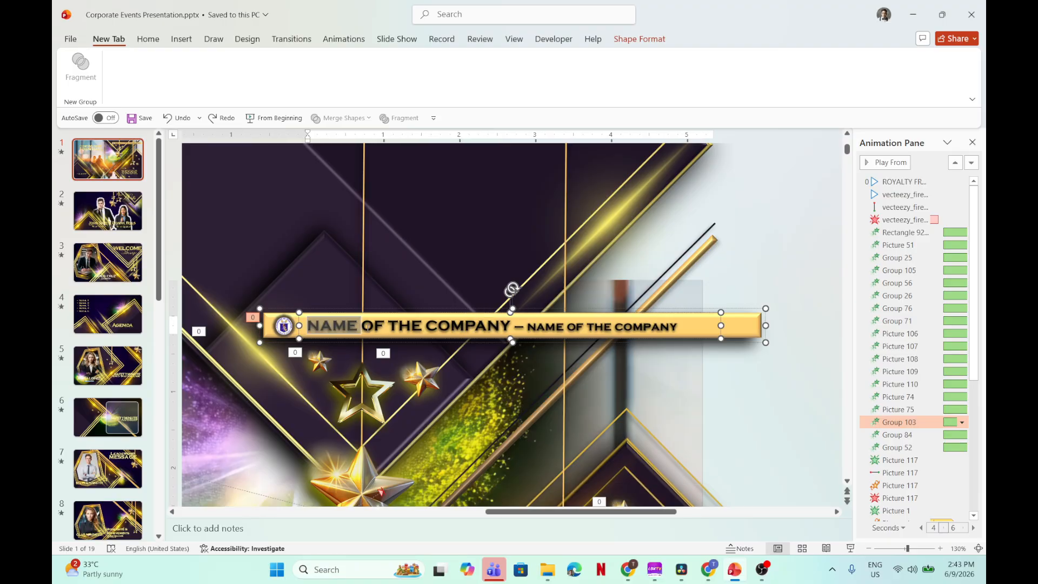
left_click(313, 325)
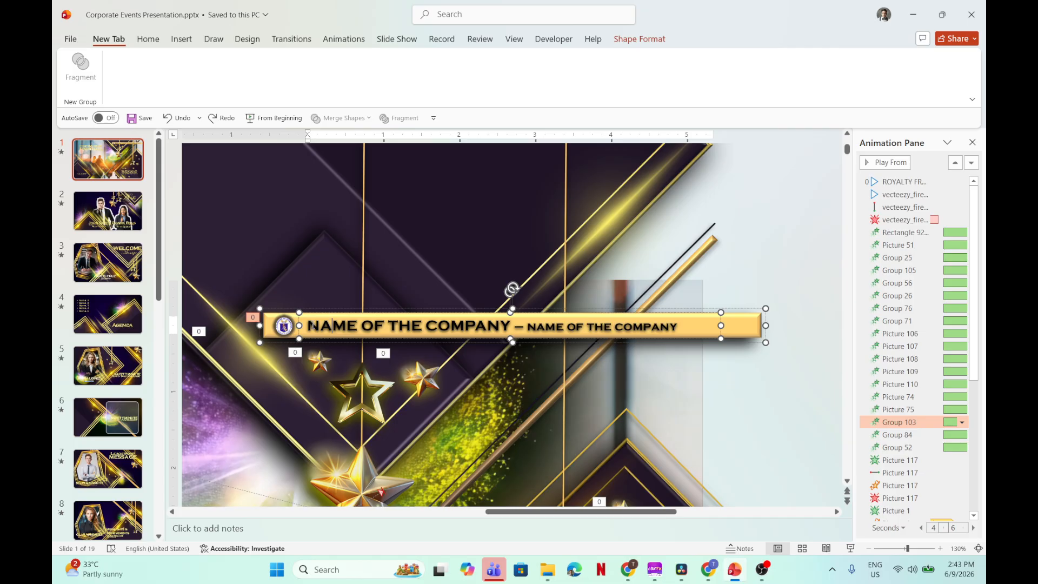
type("nvdlfdb")
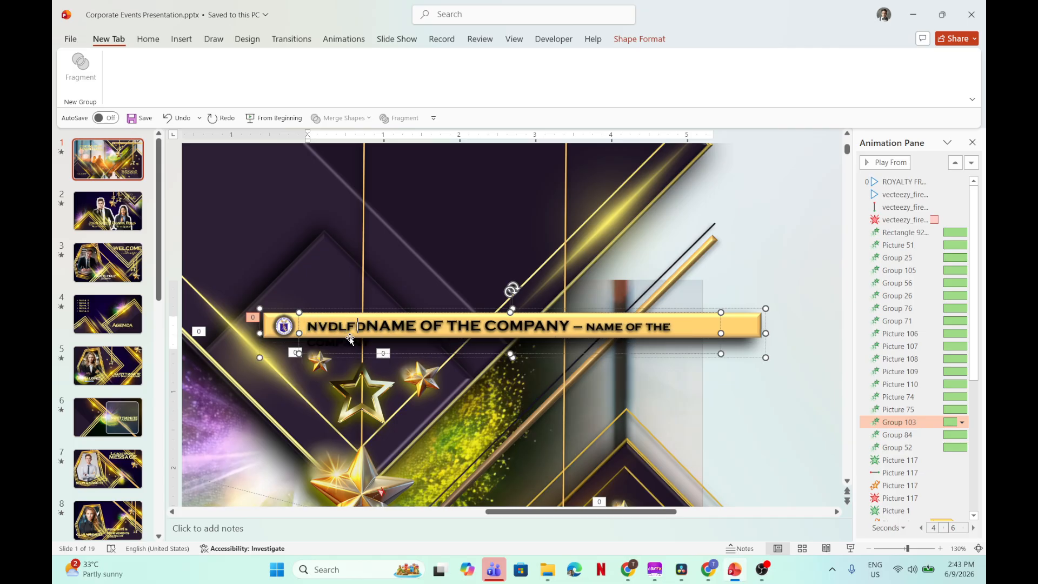
key("BackSpace")
key("BackSpace")
key("BackSpace")
key("BackSpace")
key("BackSpace")
key("BackSpace")
key("BackSpace")
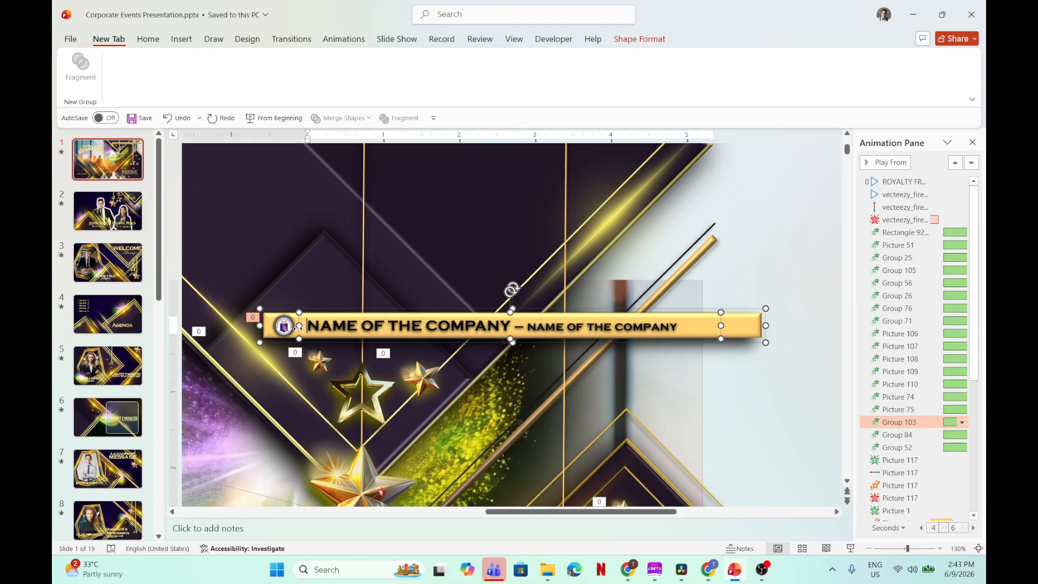
Step: Change the round logo in the gold banner to the cartoon globe picture from the device's Downloads folder
left_click(284, 324)
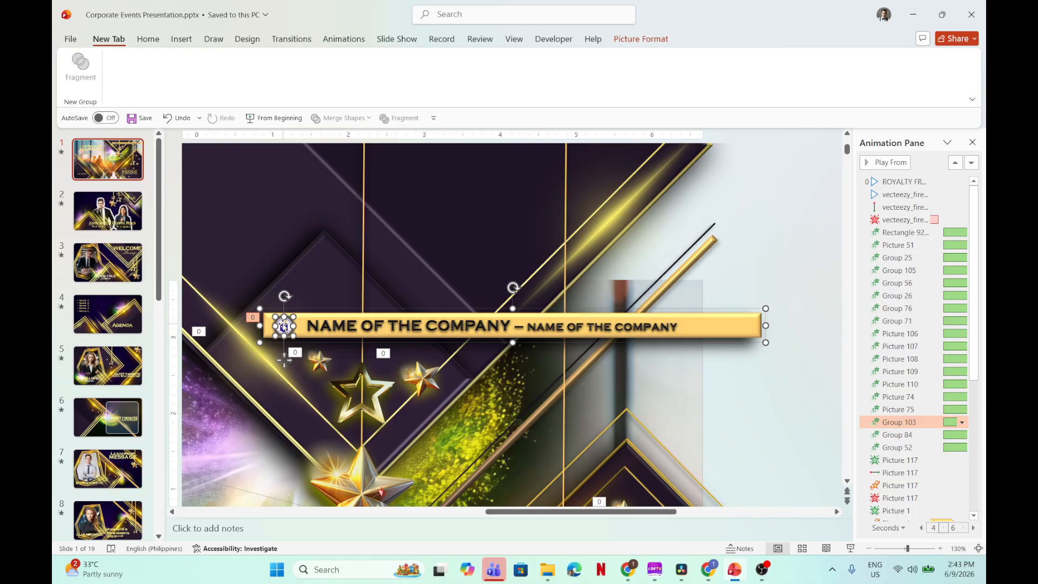
right_click(293, 317)
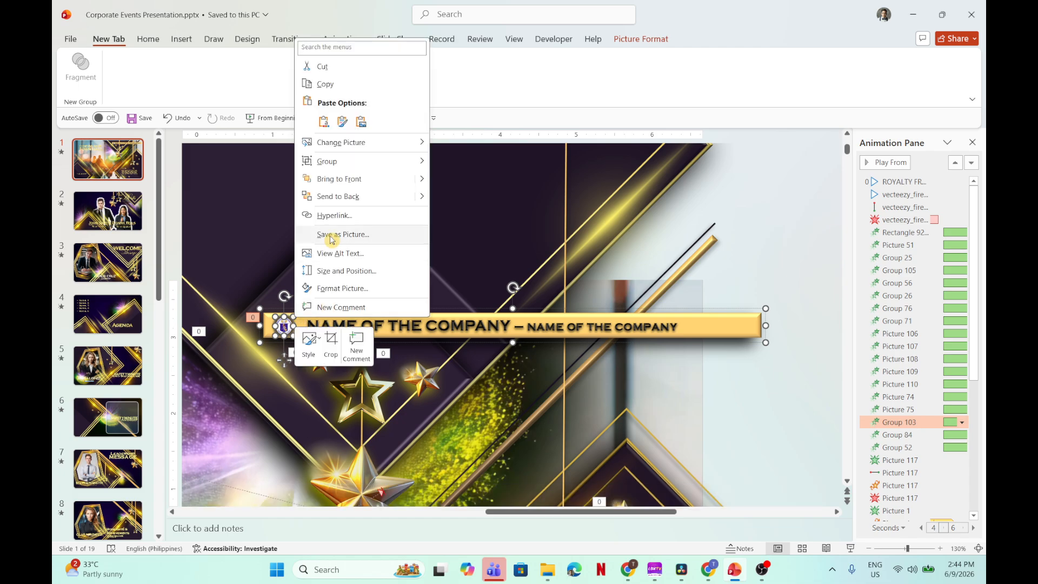
mouse_move(354, 148)
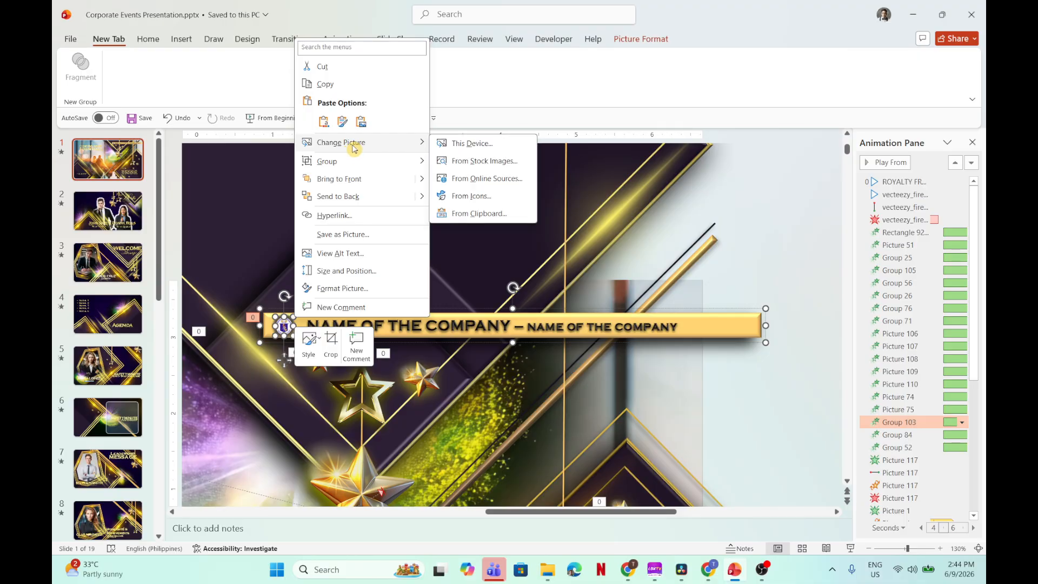
left_click(462, 145)
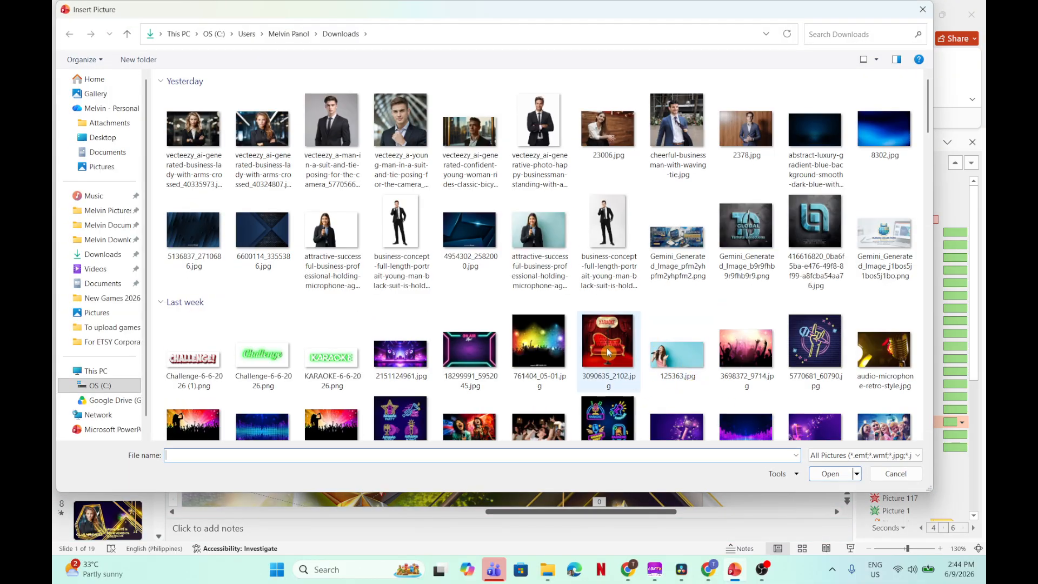
scroll(607, 352, "down", 15)
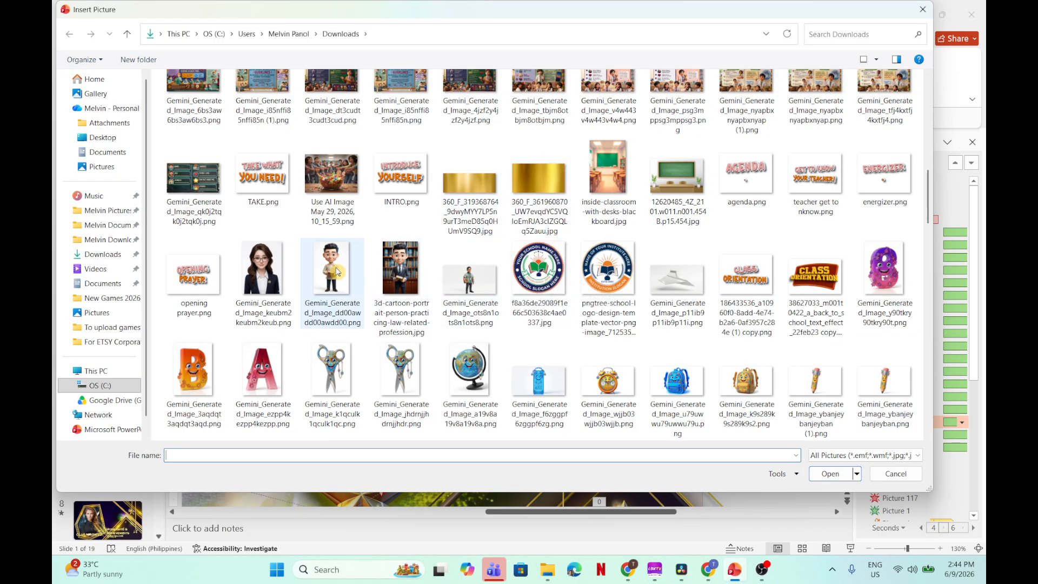
double_click(469, 373)
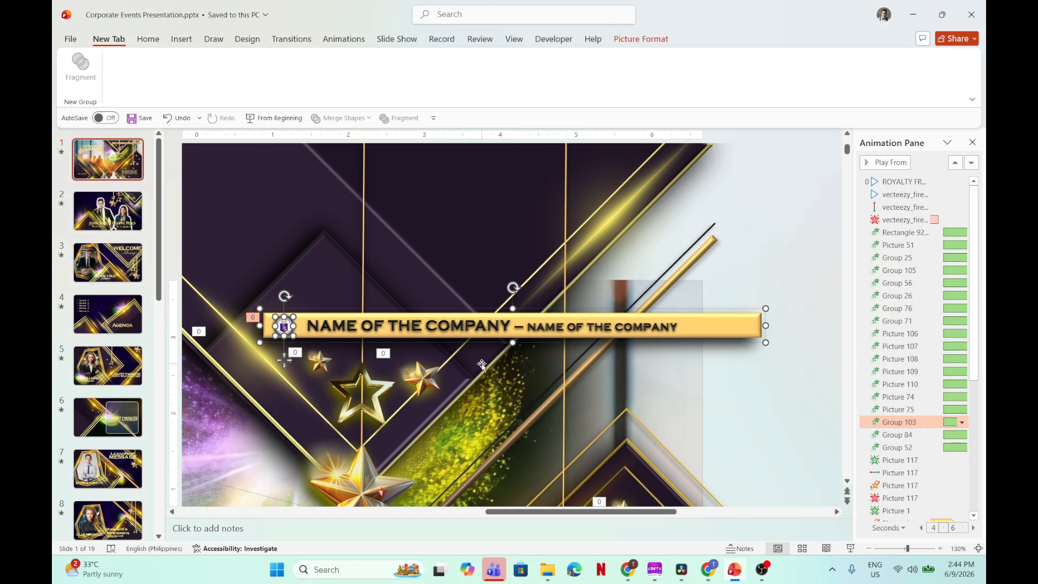
Step: Check the new globe logo in the first slide's gold banner up close and undo the logo picture change
scroll(287, 326, "up", 3)
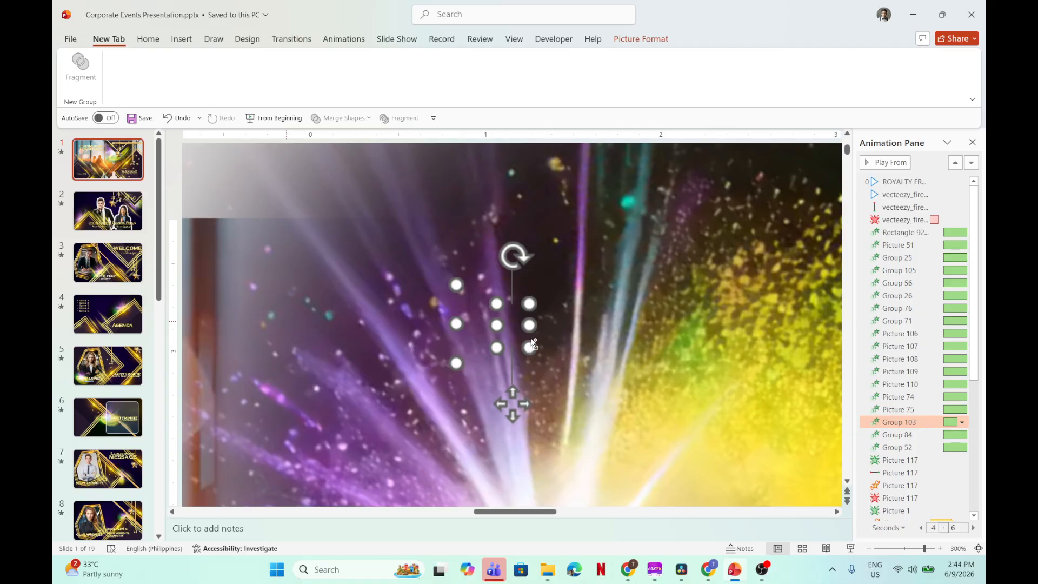
scroll(539, 344, "down", 3)
scroll(524, 336, "up", 4)
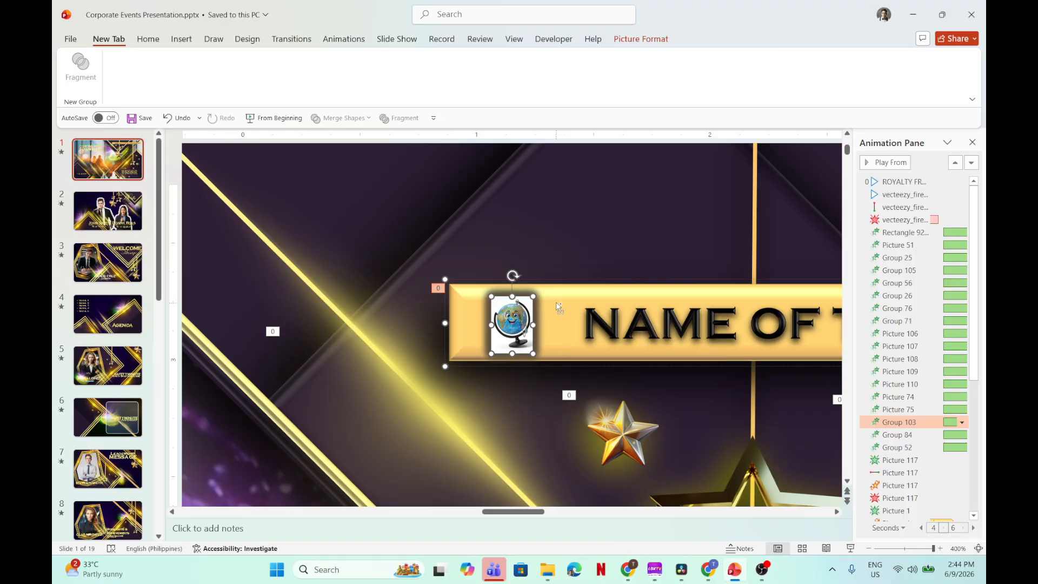
key("ctrl+z")
scroll(570, 333, "down", 1)
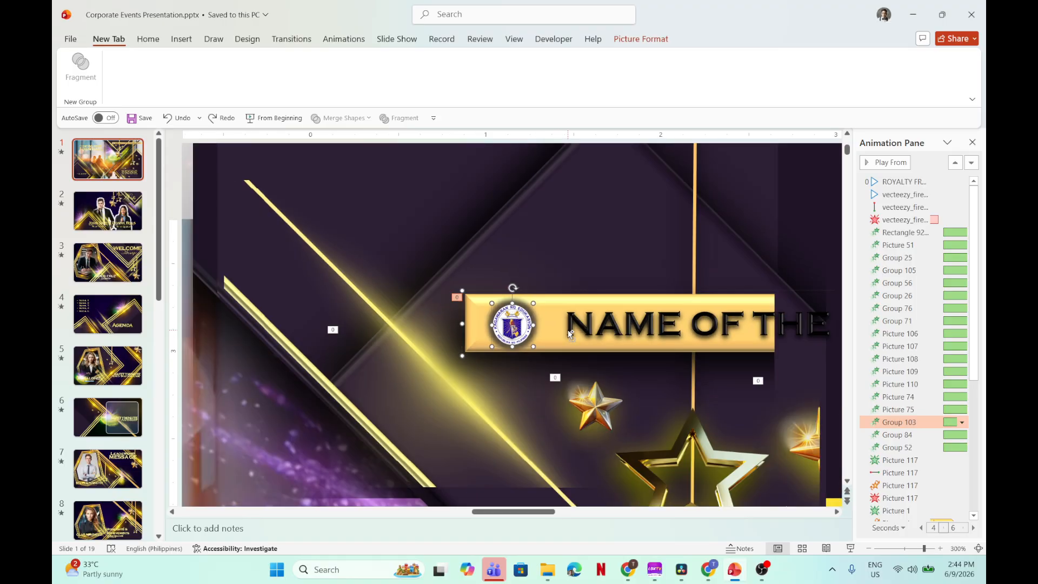
scroll(570, 333, "down", 2)
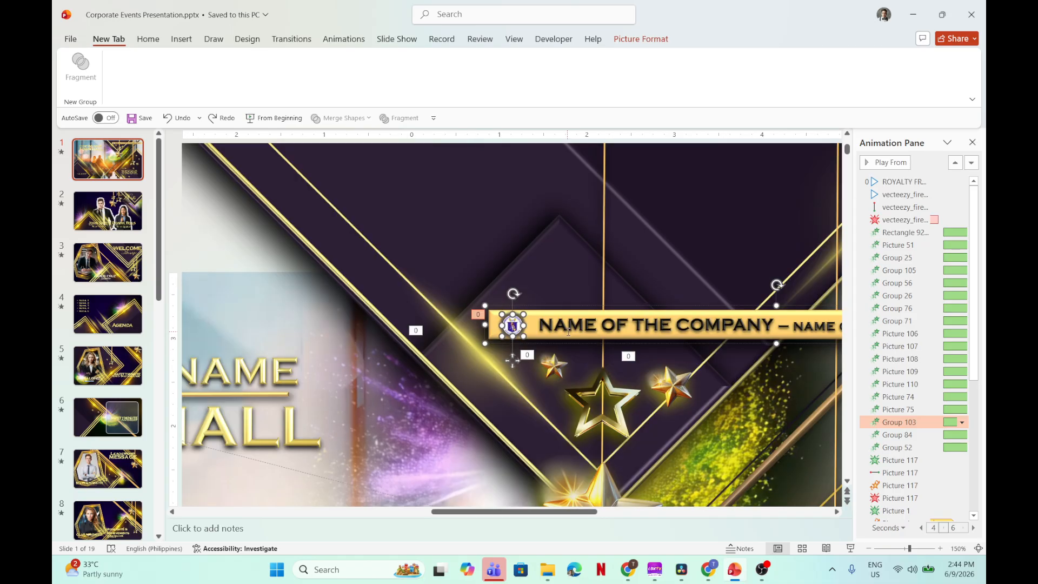
scroll(569, 332, "down", 2)
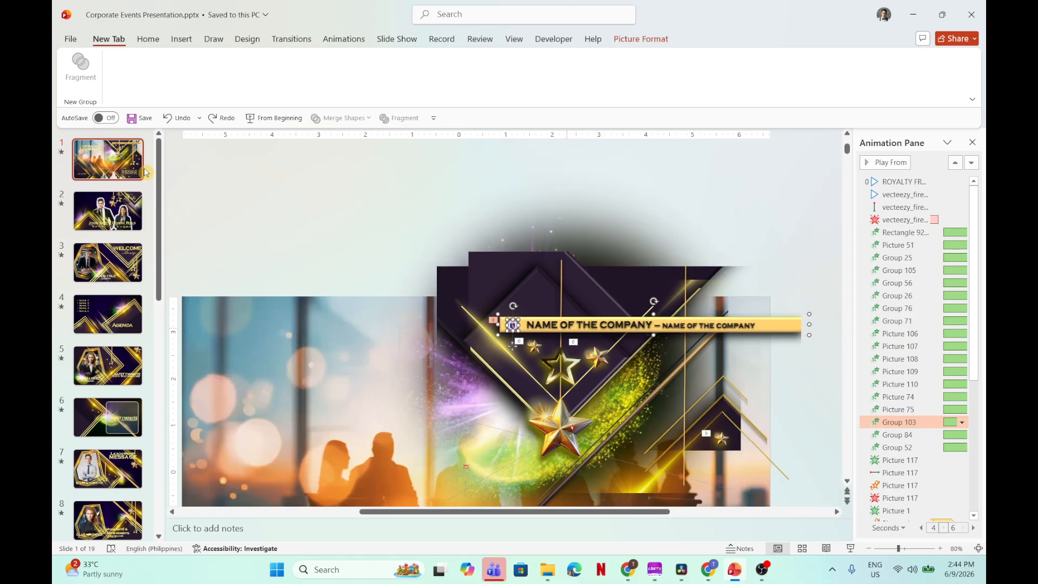
scroll(320, 319, "down", 3)
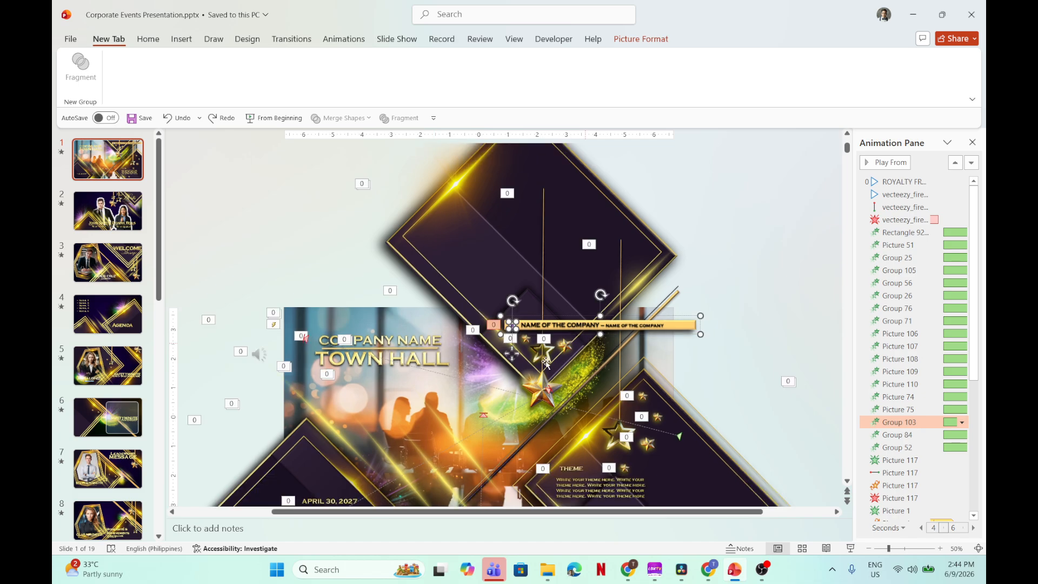
scroll(534, 362, "down", 2)
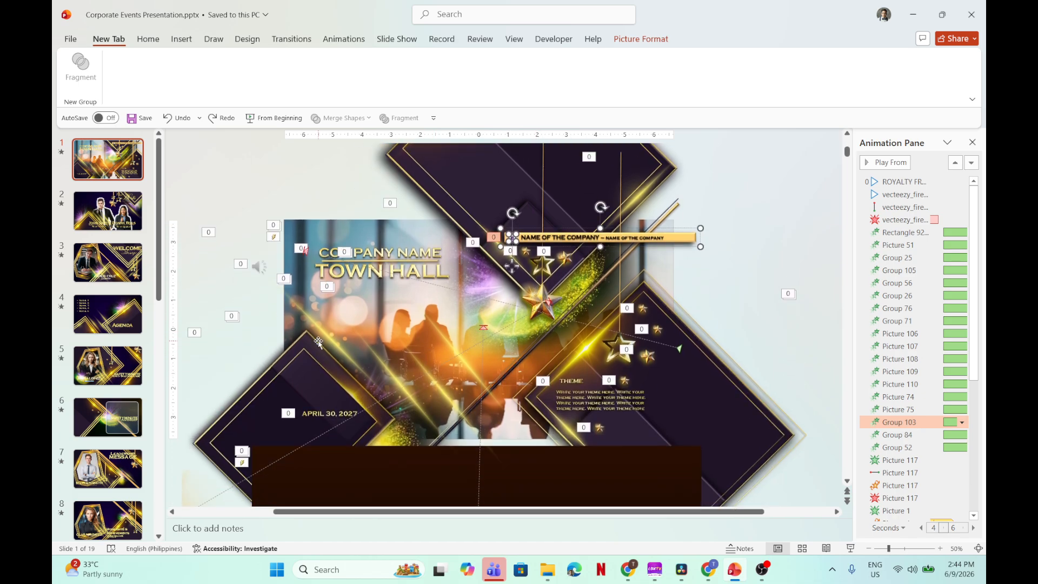
Step: Open slide 2 and look at the picture replacement options for the male host's photo, without choosing any
left_click(110, 219)
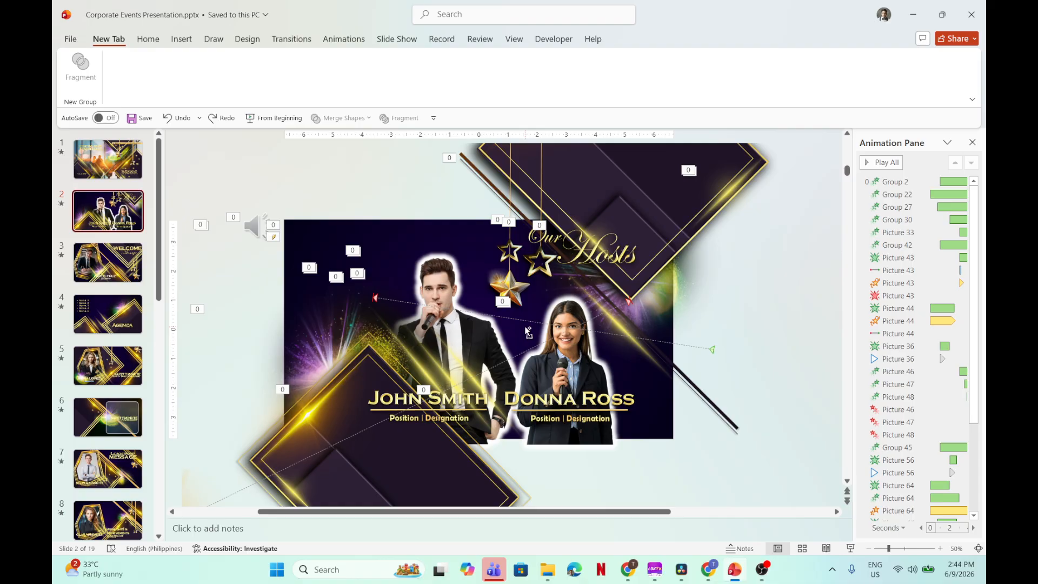
scroll(528, 331, "up", 3)
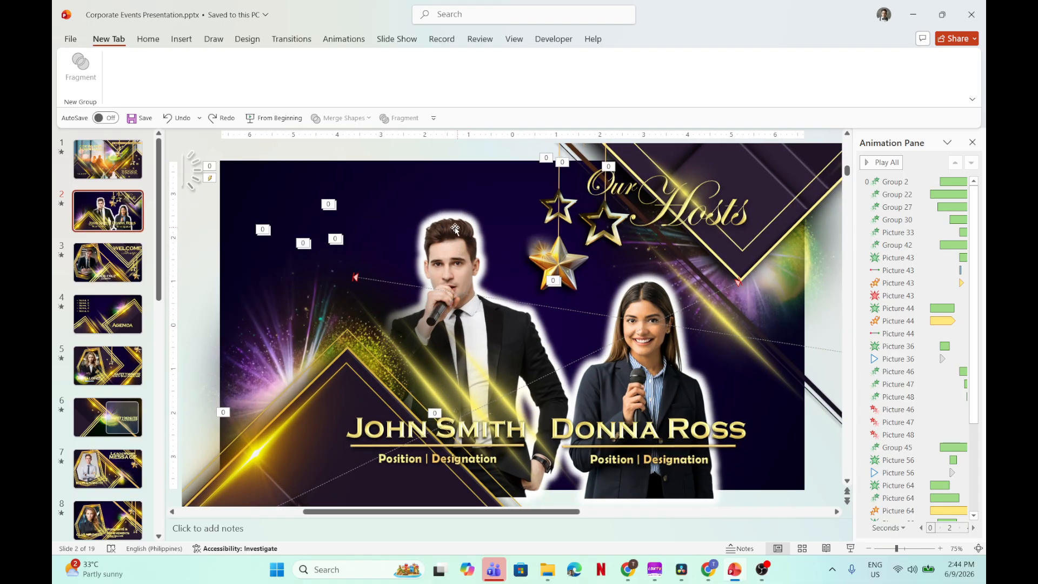
left_click(452, 232)
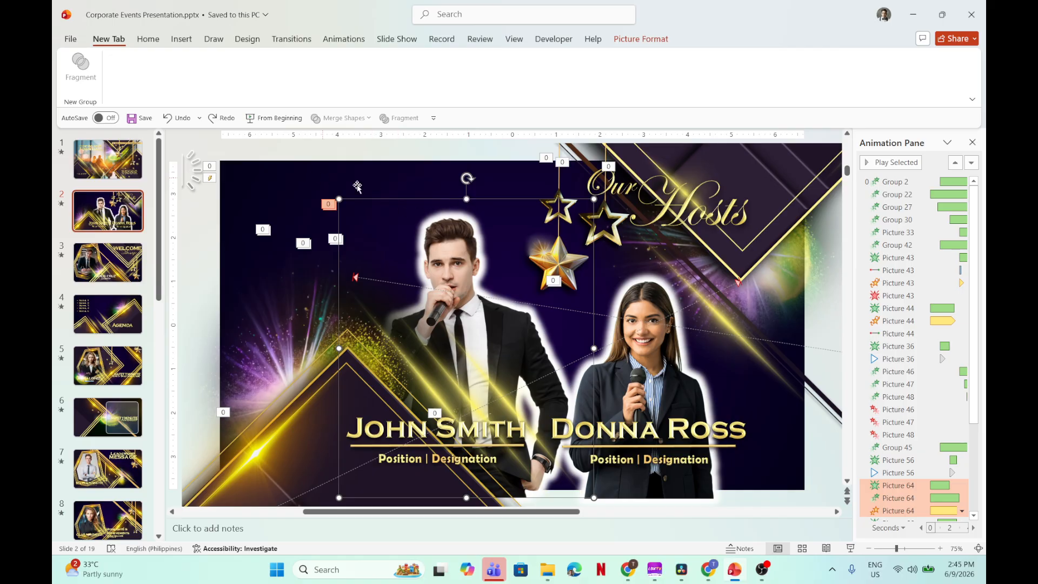
scroll(504, 235, "up", 2)
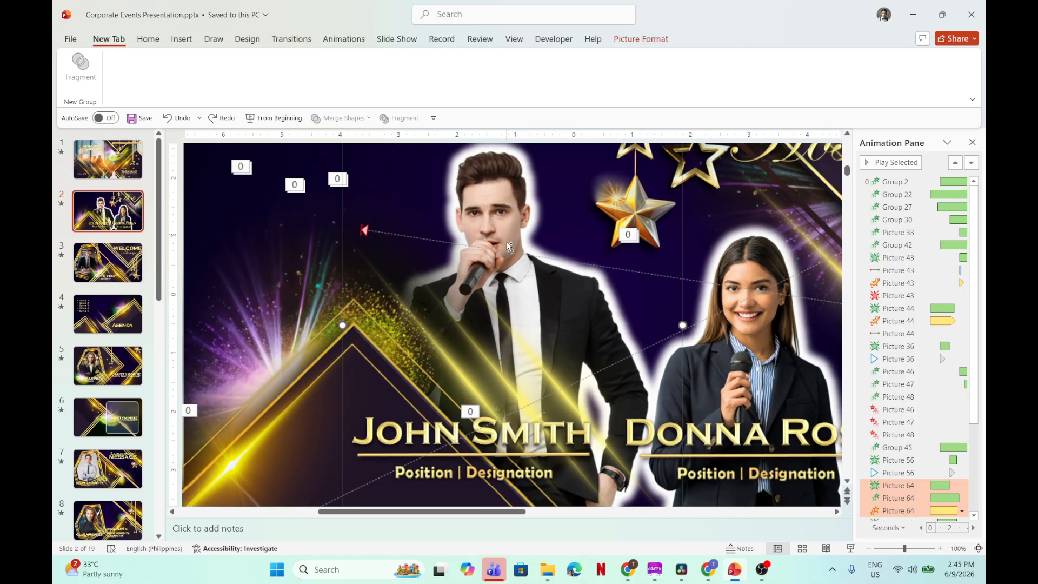
scroll(510, 248, "up", 2)
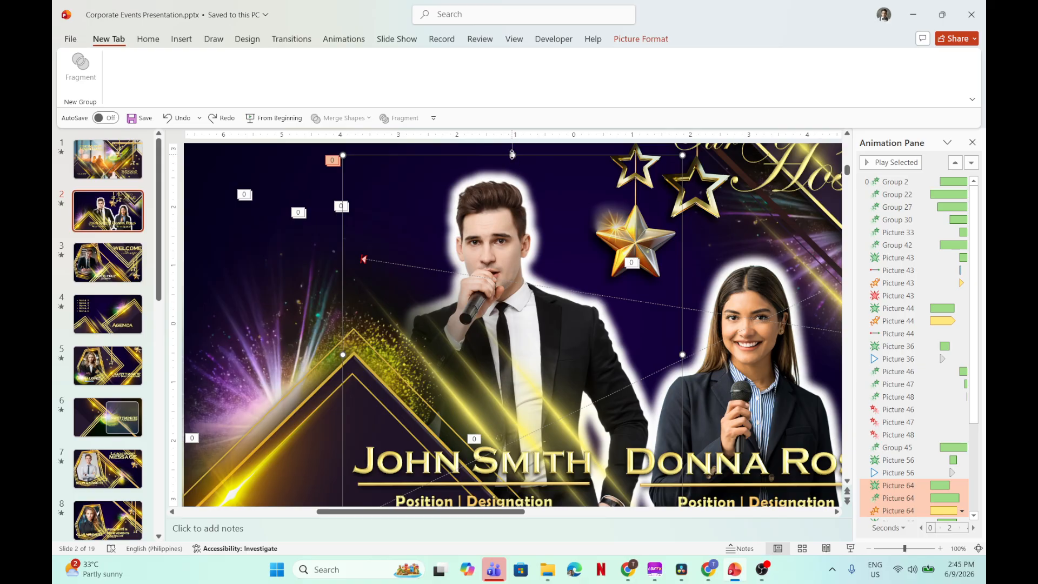
right_click(512, 155)
mouse_move(565, 260)
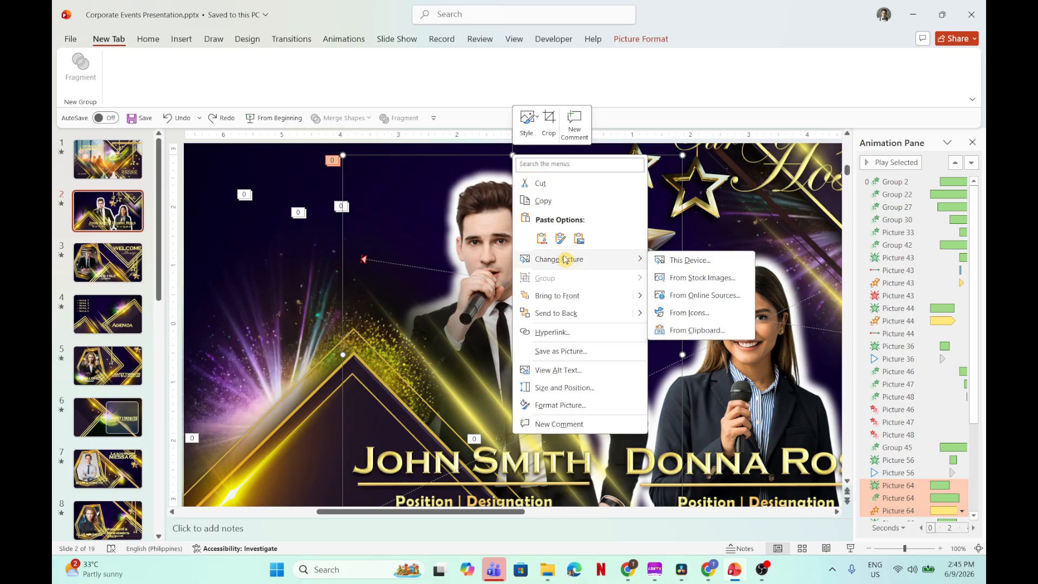
left_click(467, 222)
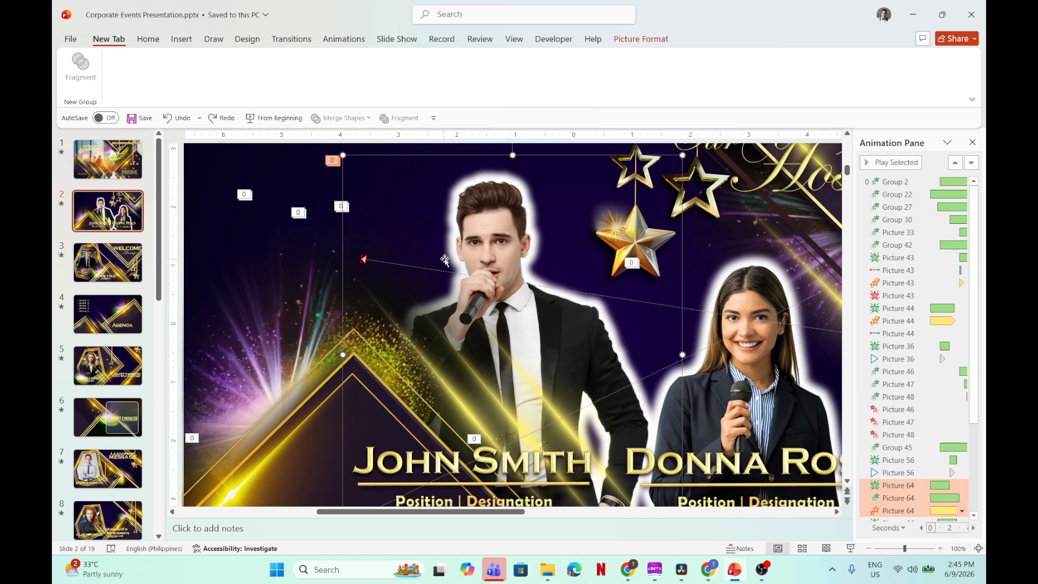
Step: Nudge the two slanted light-effect pictures overlapping the male host on slide 2 slightly down and to the right
left_click(464, 260)
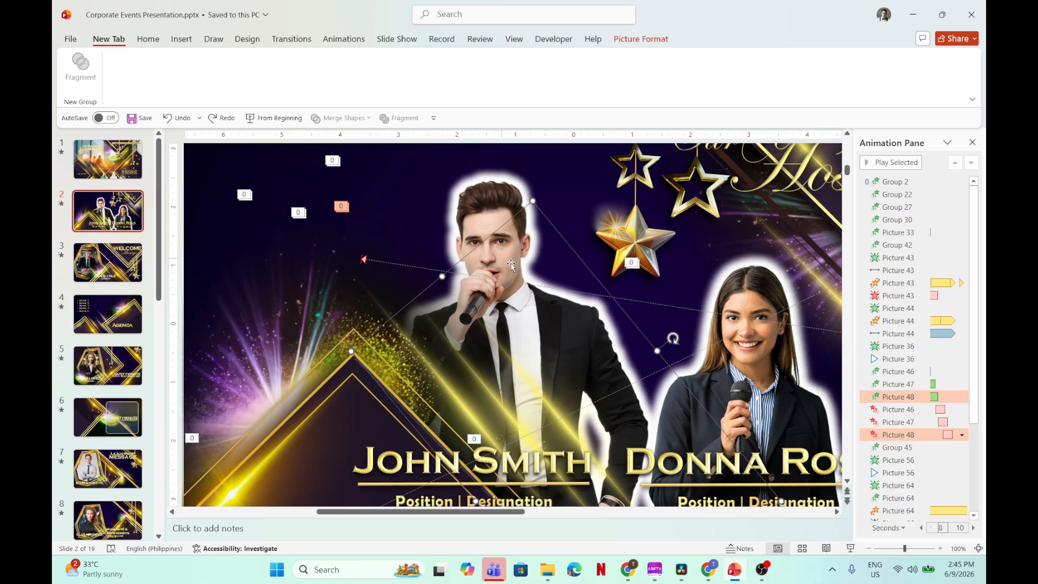
scroll(512, 265, "down", 2)
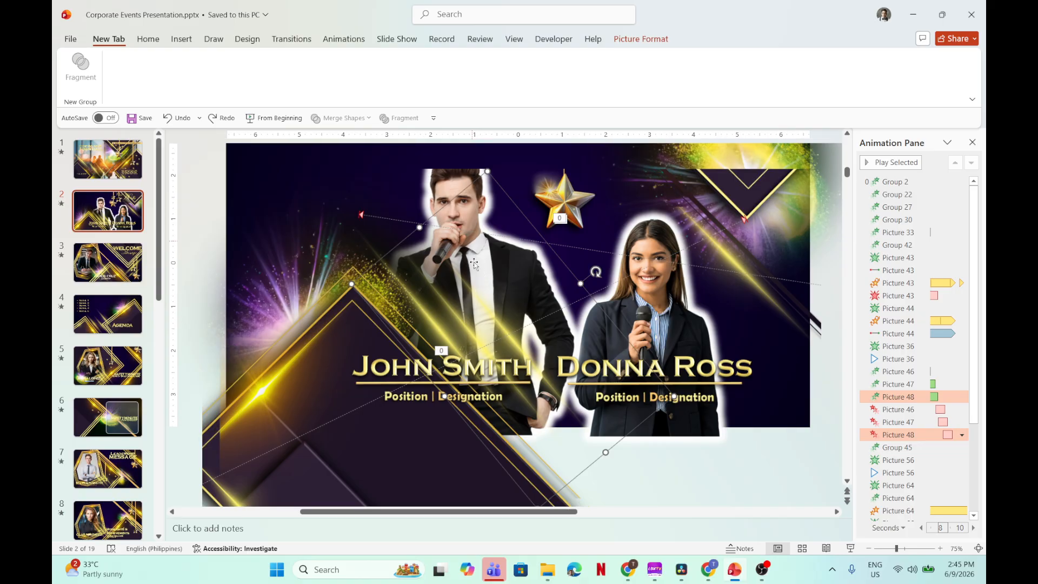
scroll(471, 256, "up", 1)
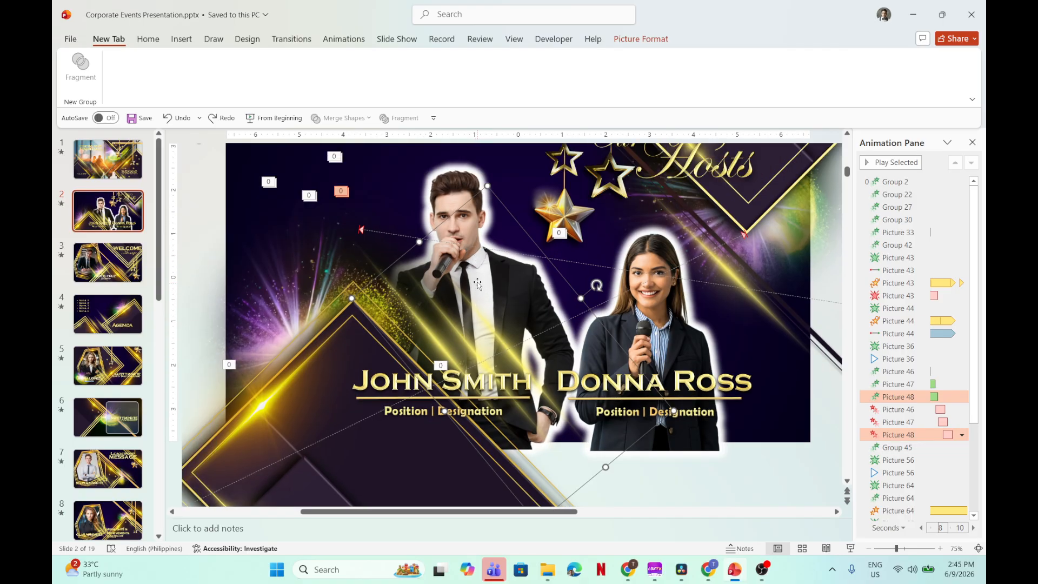
left_click_drag(476, 274, 484, 254)
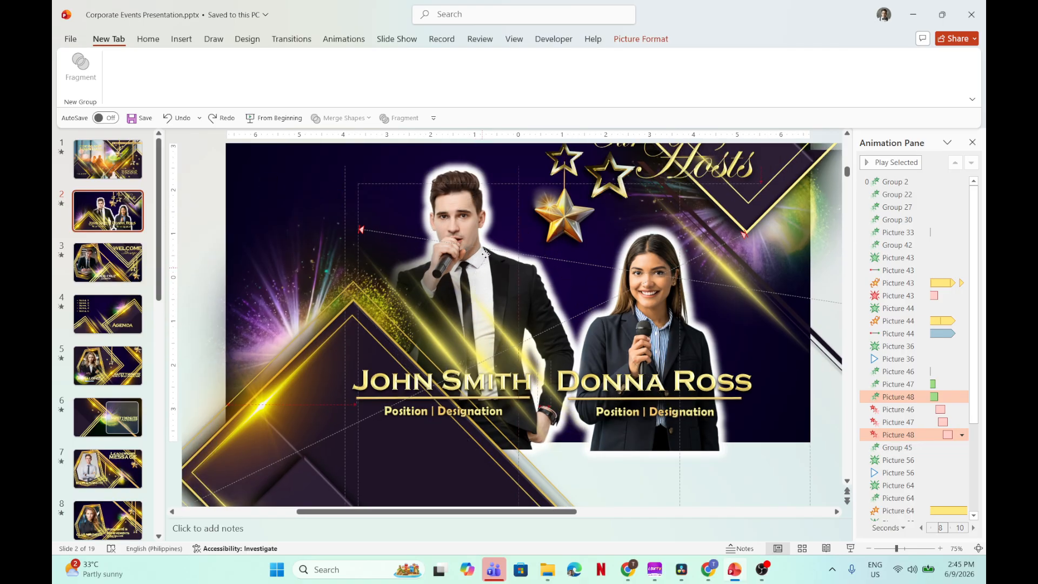
left_click(475, 282)
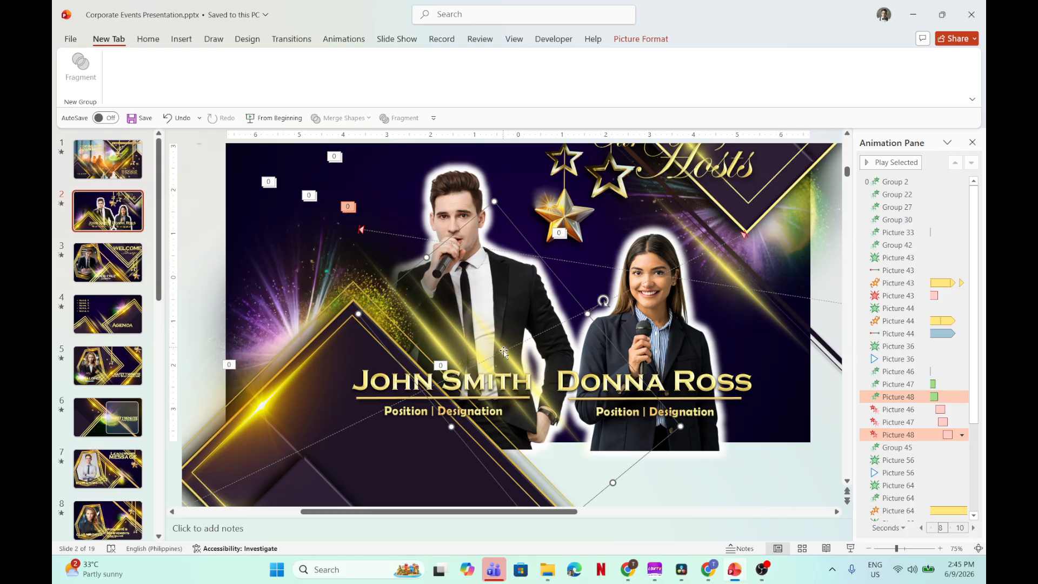
left_click(454, 200)
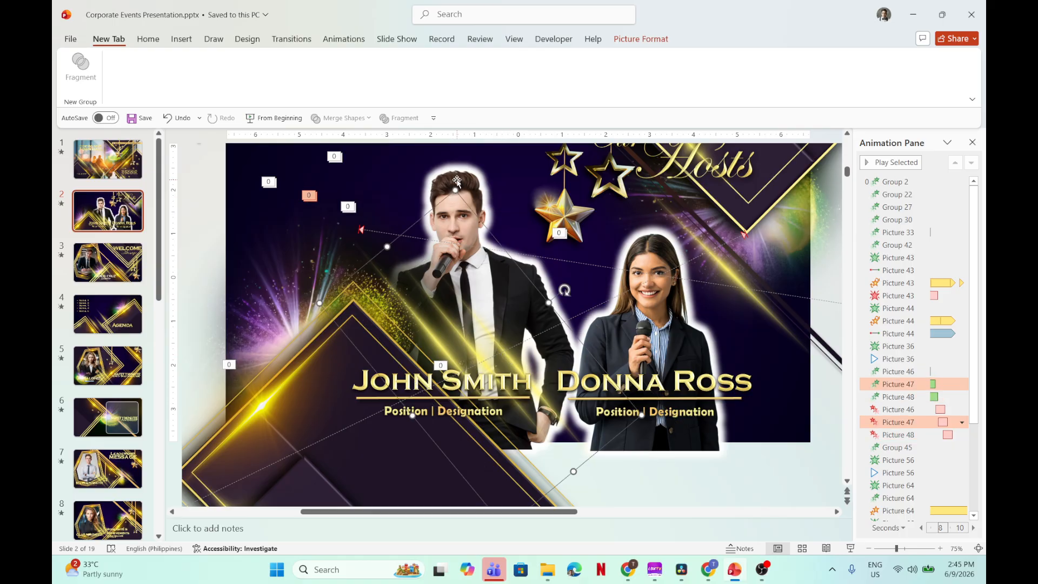
left_click_drag(446, 209, 454, 212)
Step: Change the male host's picture on slide 2 to the happy businessman photo from the device's Downloads folder
left_click(446, 200)
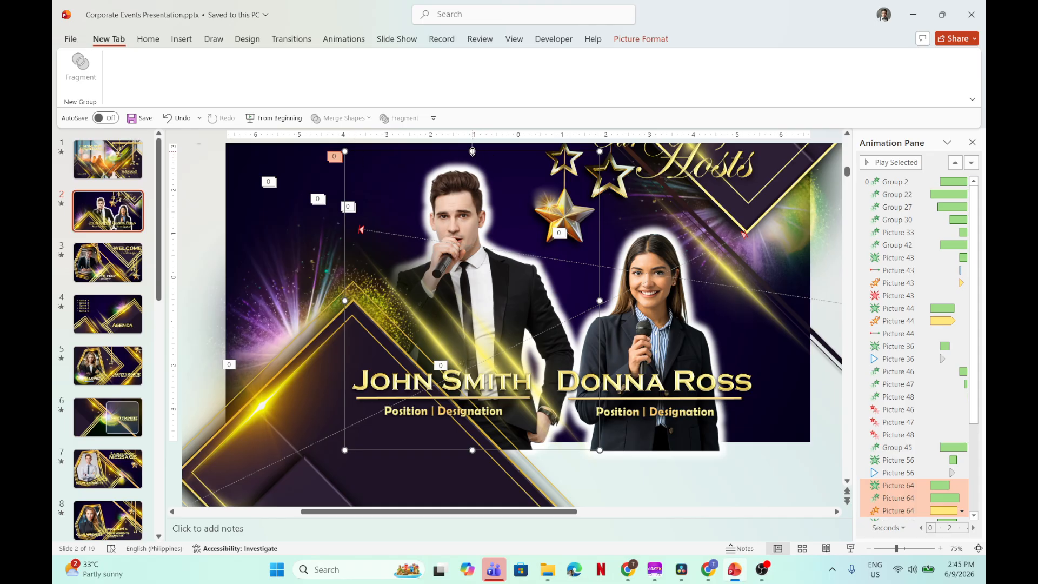
right_click(472, 151)
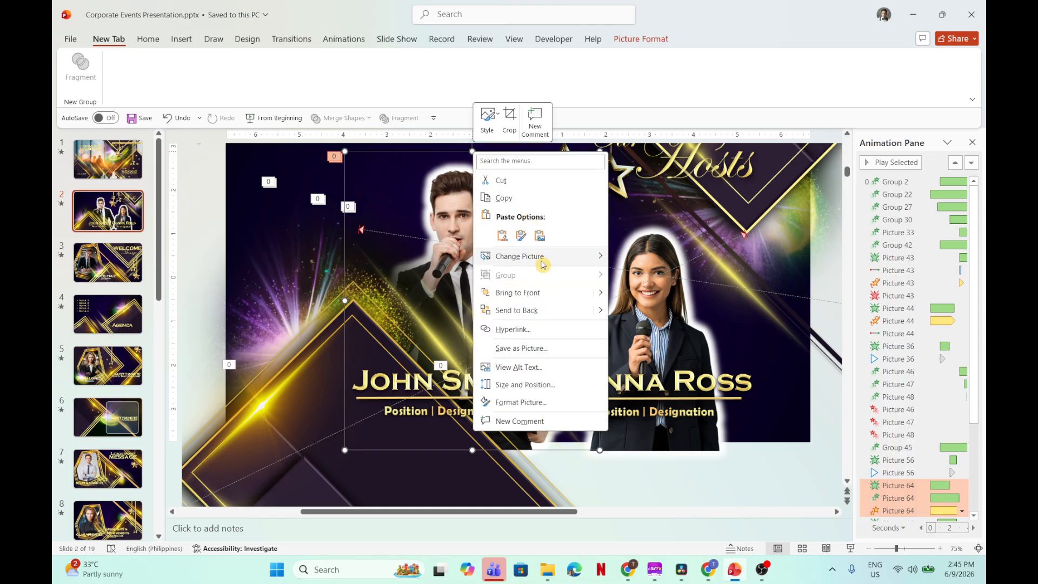
mouse_move(540, 258)
left_click(637, 258)
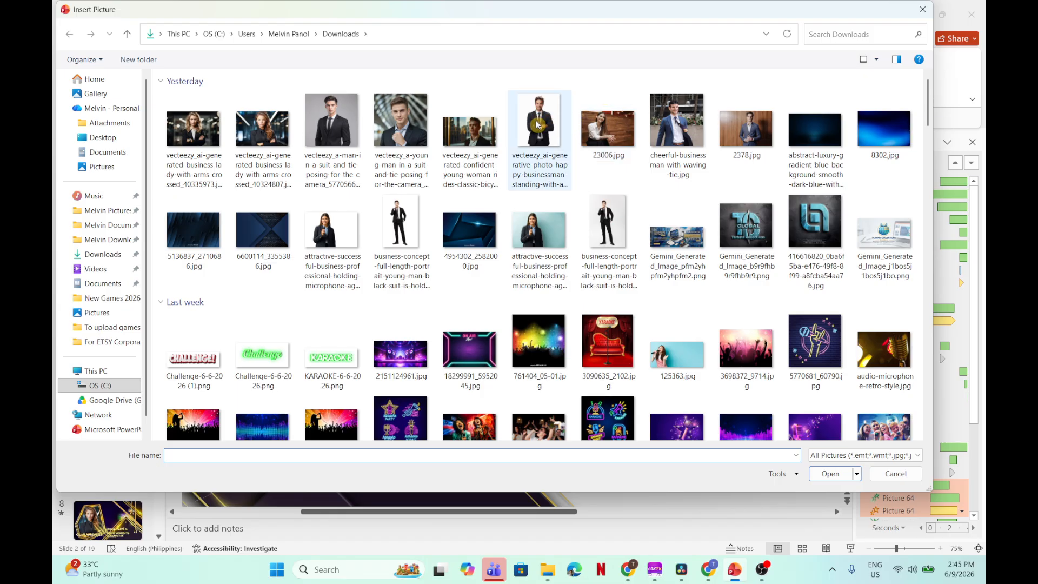
double_click(528, 136)
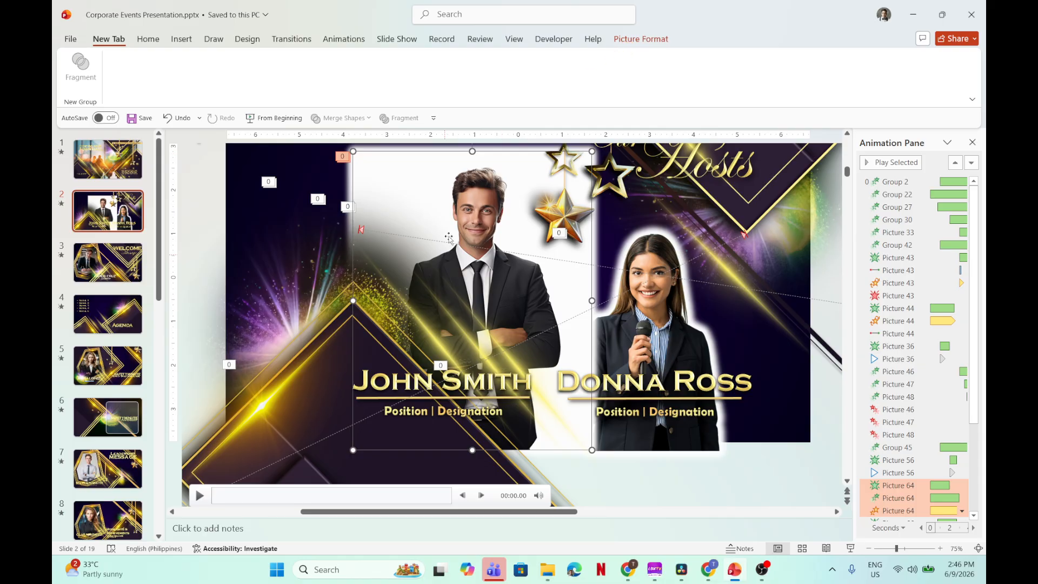
Step: Try removing the background of the male host's new photo, marking his head, shirt, cuff and lower body to keep, and undo the removal
left_click(651, 40)
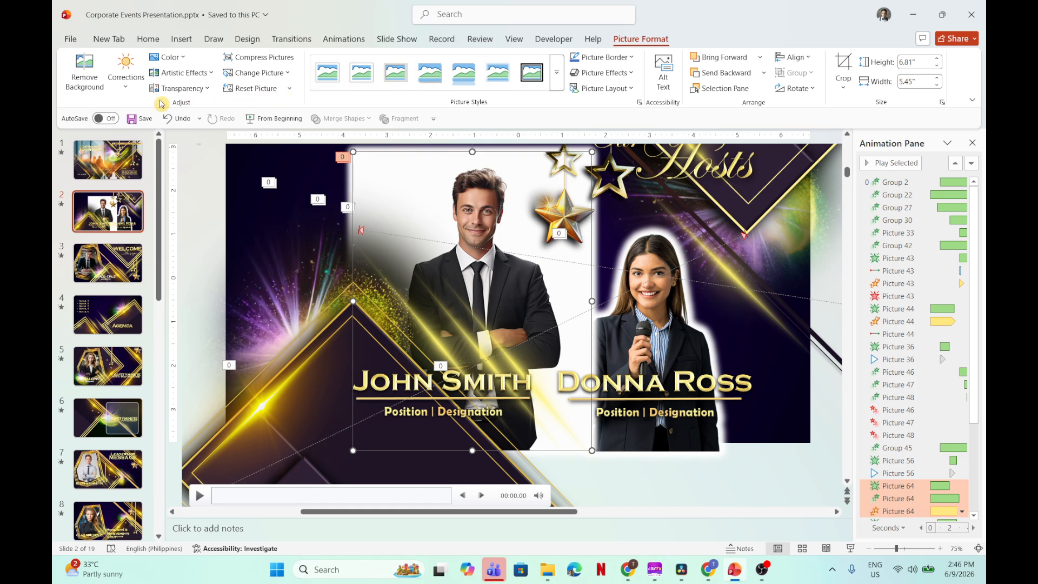
left_click(82, 79)
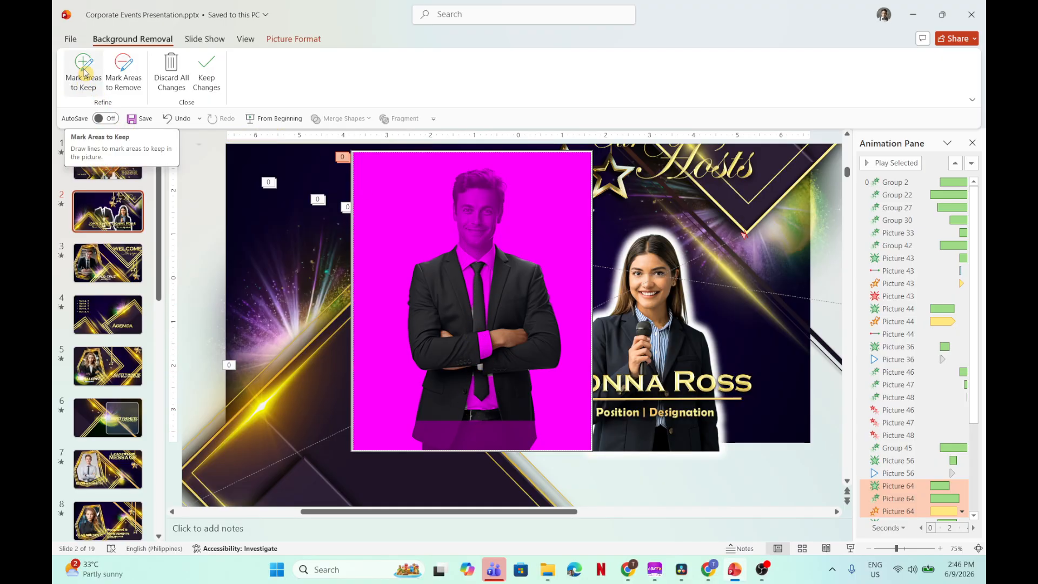
left_click(84, 70)
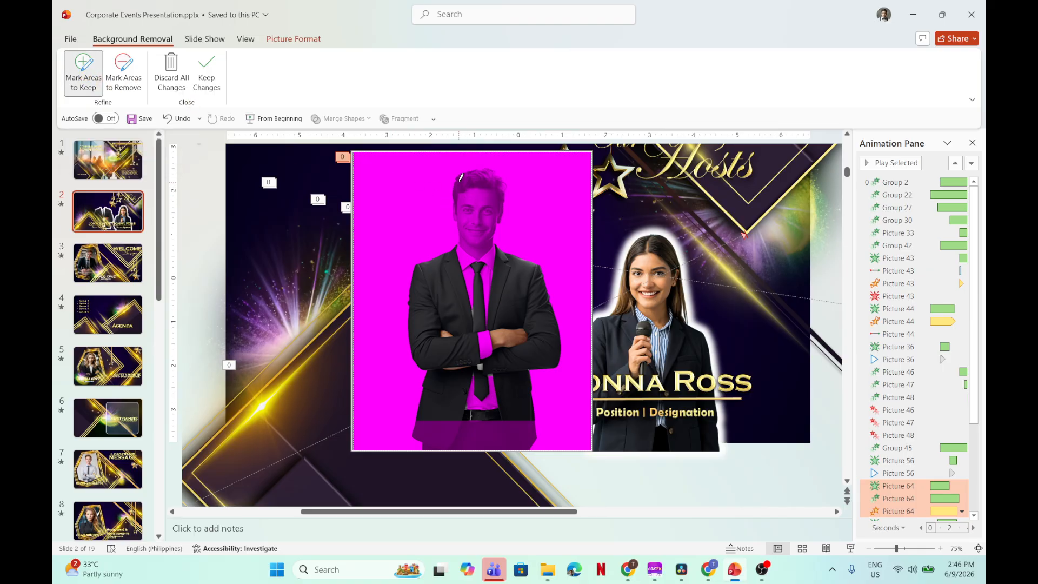
mouse_move(461, 177)
left_mouse_down()
mouse_move(462, 214)
mouse_move(488, 190)
left_mouse_up()
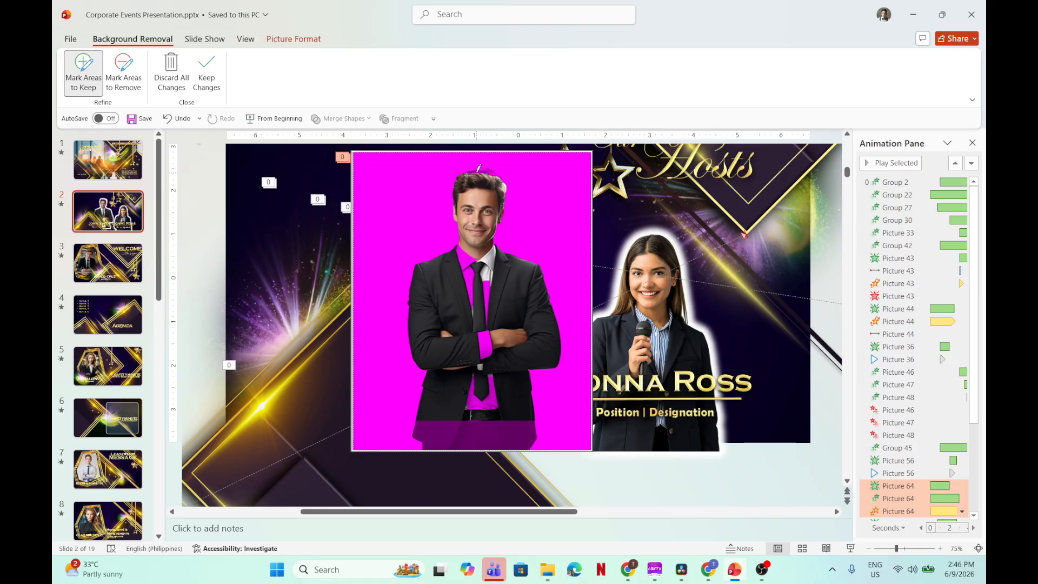
left_click_drag(478, 168, 492, 165)
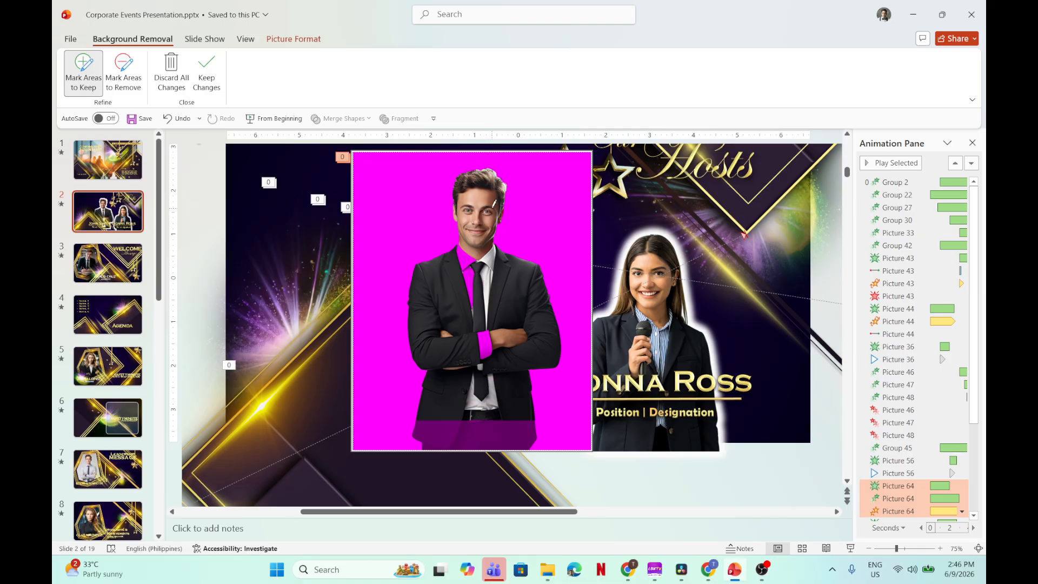
left_click_drag(468, 250, 476, 309)
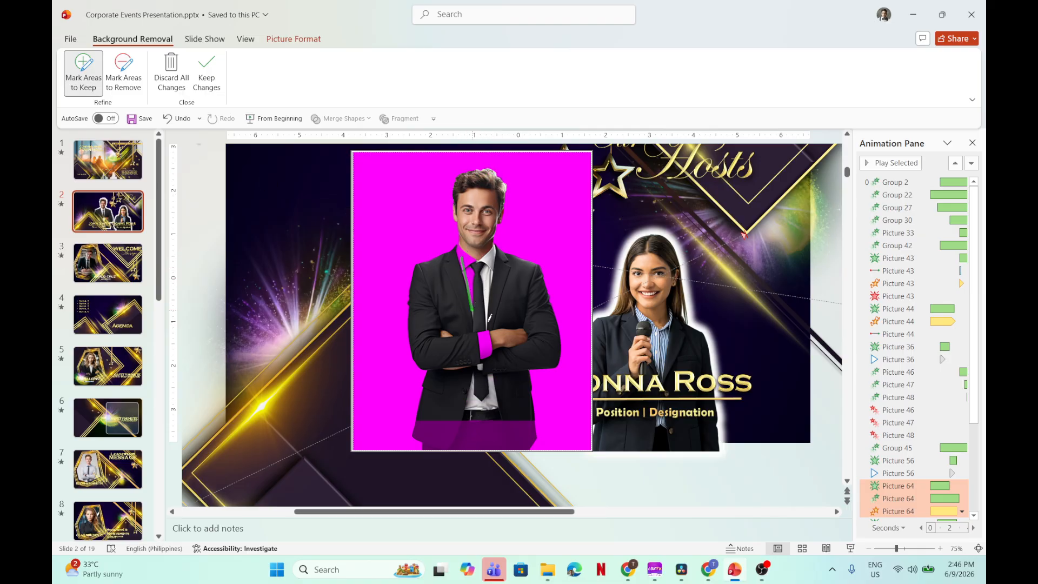
left_click_drag(486, 353, 488, 331)
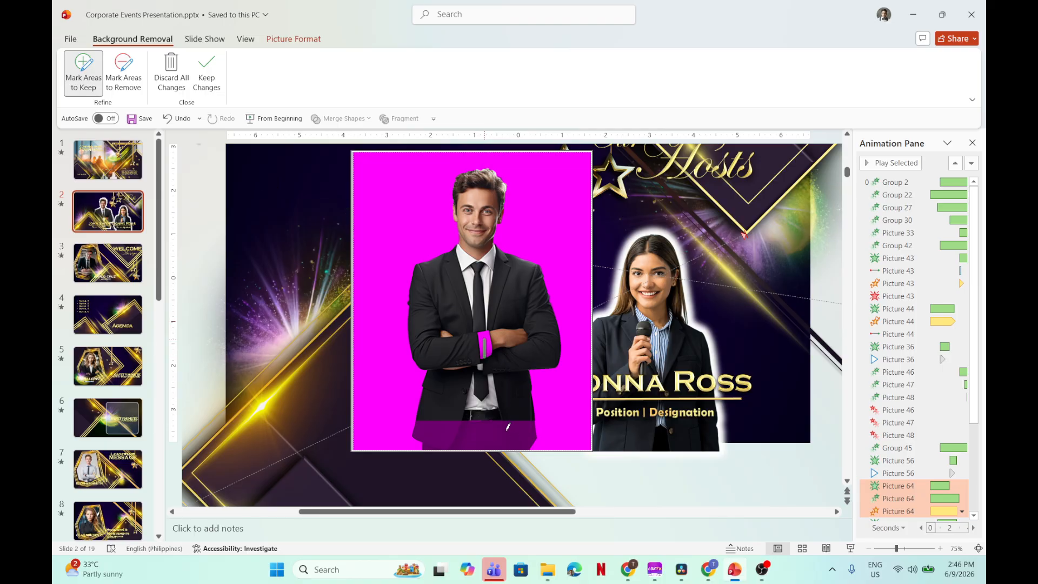
left_click_drag(523, 438, 472, 437)
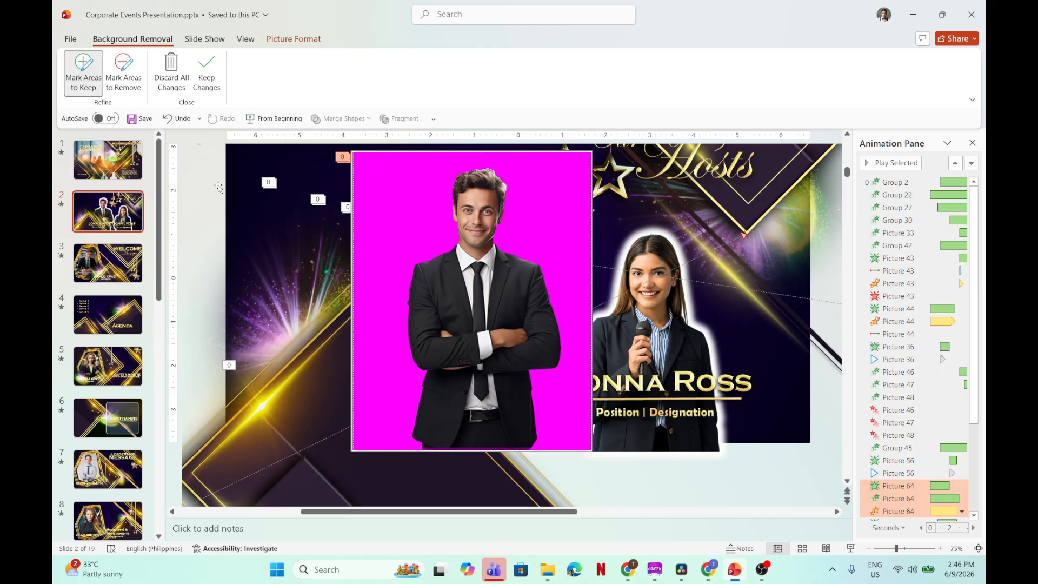
left_click(218, 187)
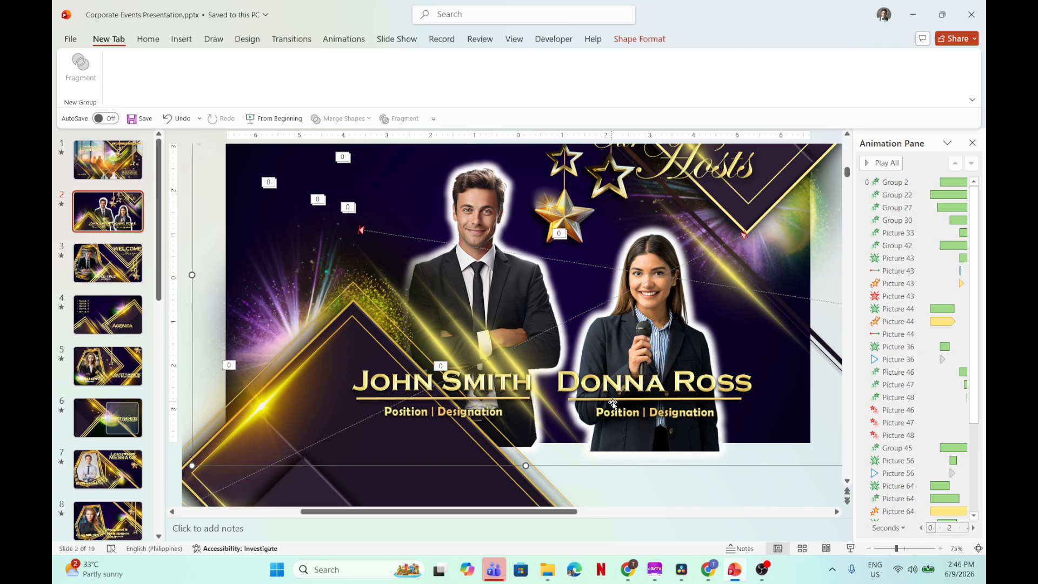
key("ctrl+z")
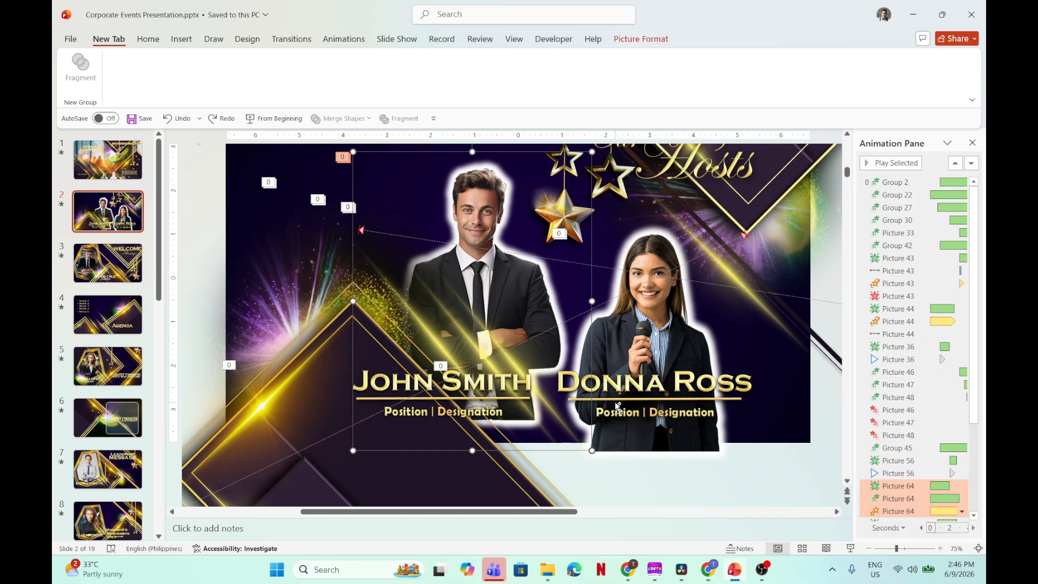
key("ctrl+z")
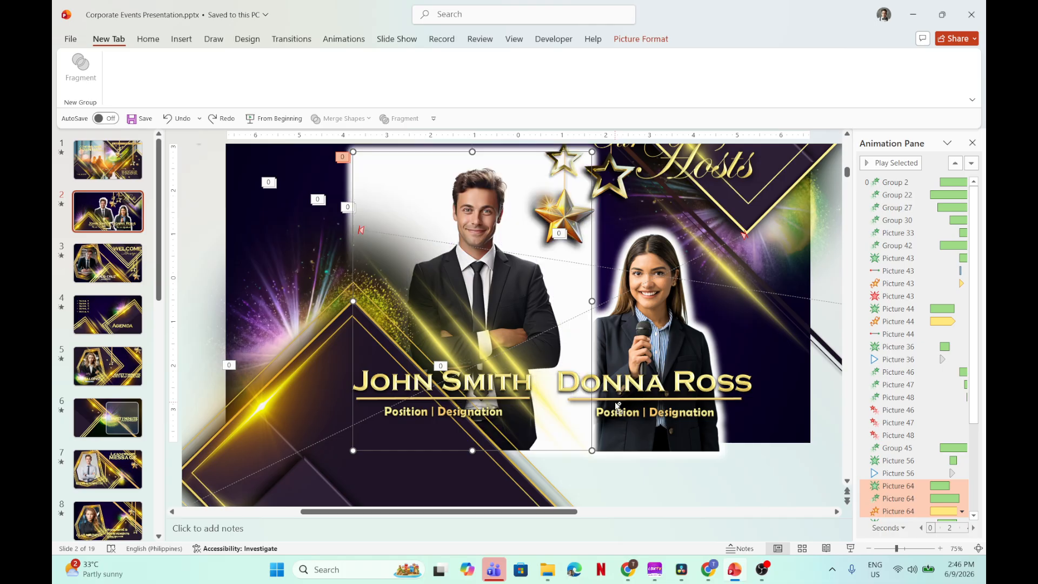
Step: Undo the male host's photo replacement on slide 2
key("ctrl+z")
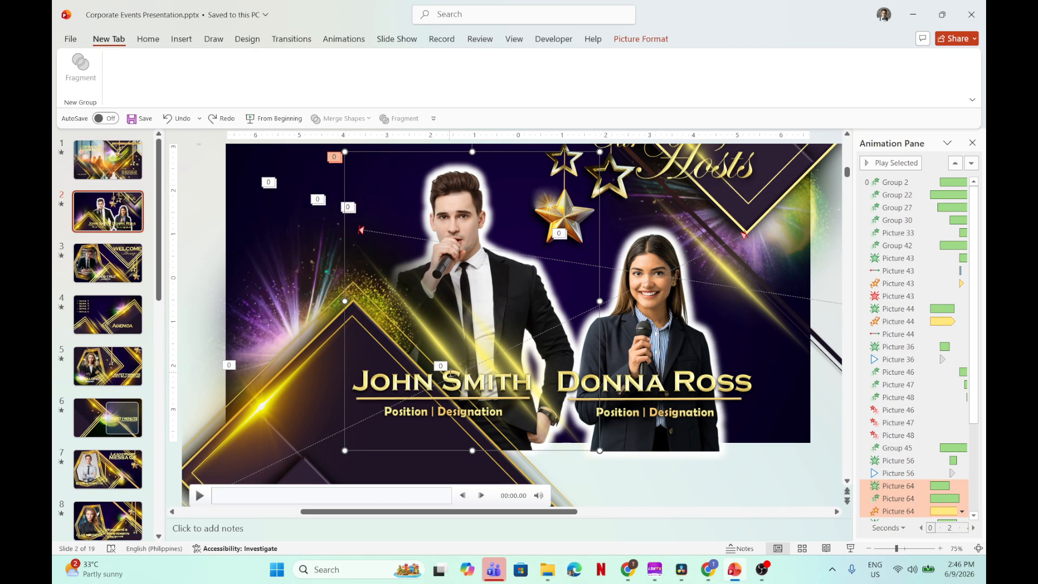
Step: Open slide 3 and move the framed portrait group beside the Welcome Message title slightly up and to the right
left_click(112, 262)
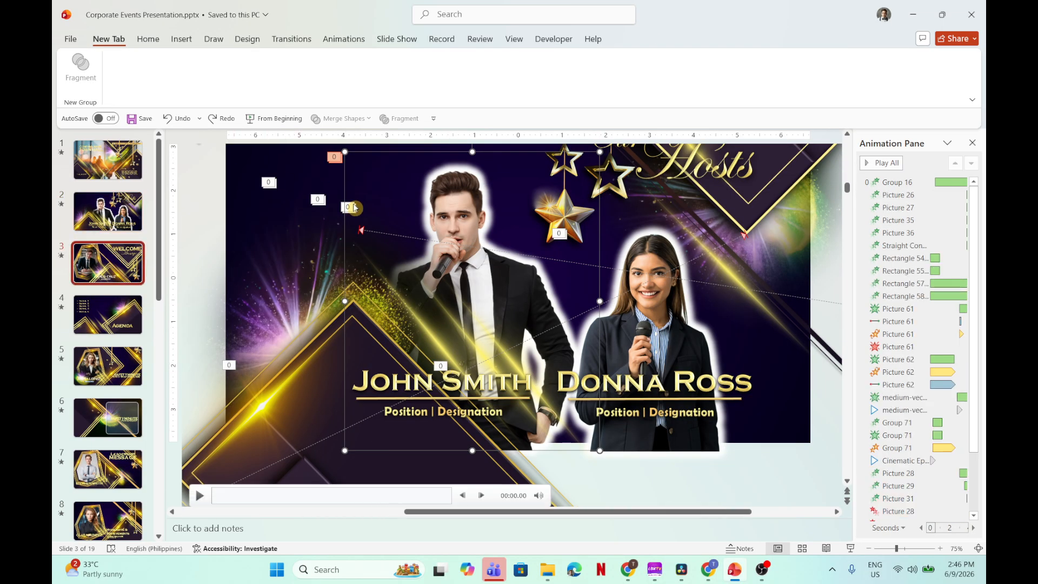
scroll(443, 281, "up", 1)
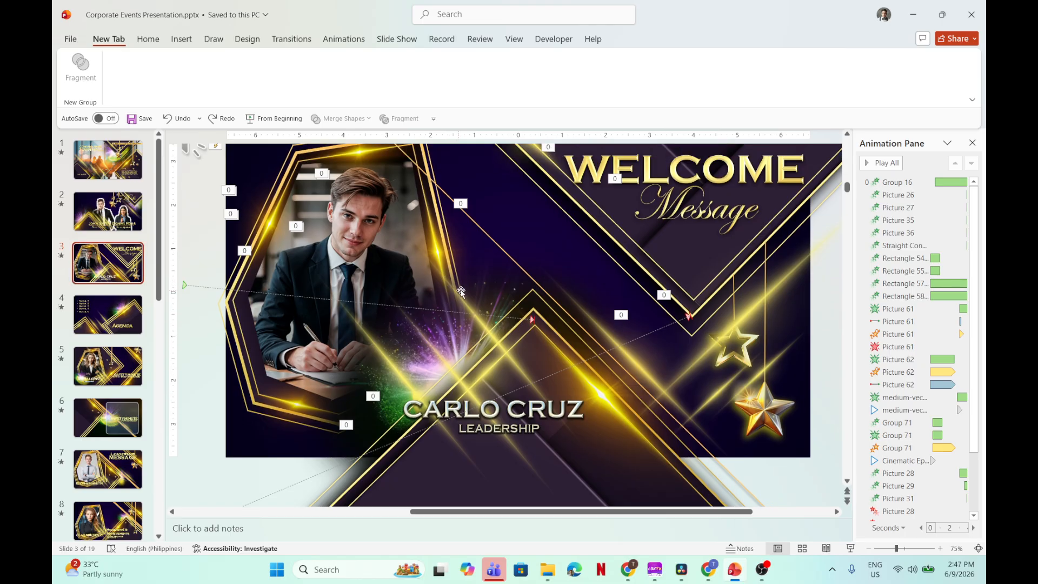
scroll(461, 292, "up", 2)
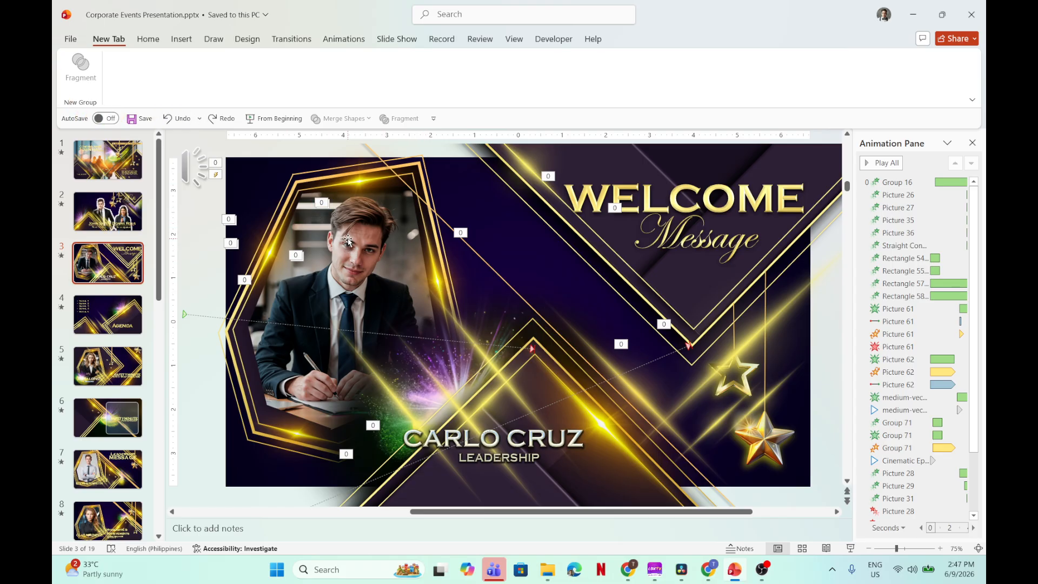
left_click(346, 240)
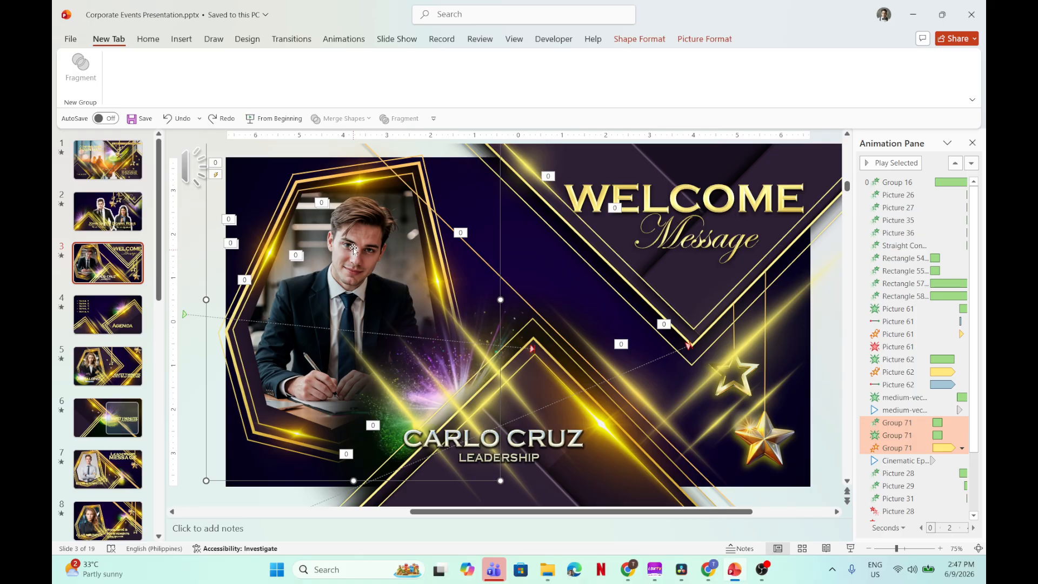
left_click_drag(348, 236, 366, 206)
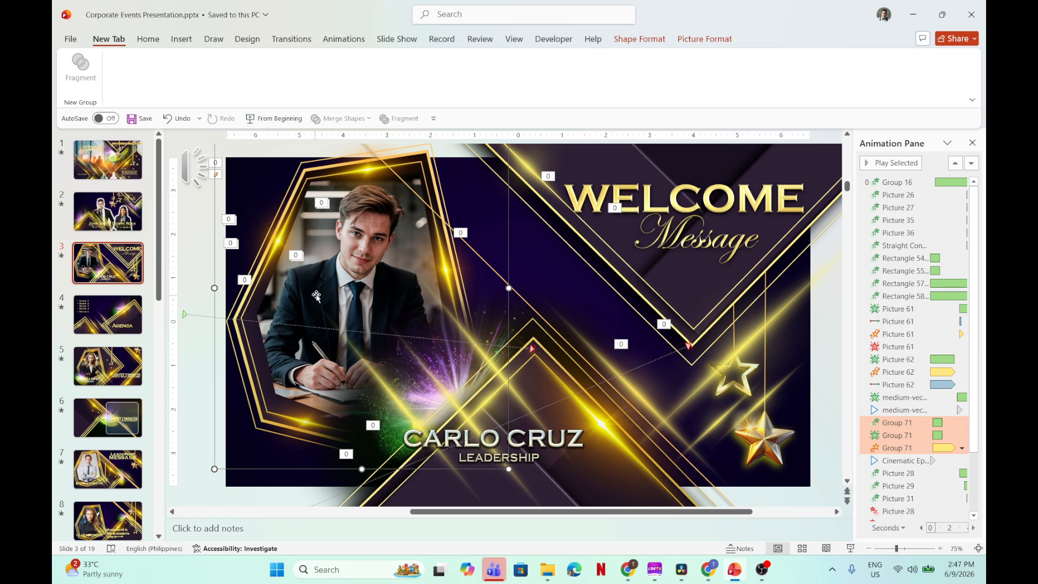
Step: Try moving the light-effect pictures overlapping the man's portrait on slide 3, undoing each move
left_click(353, 222)
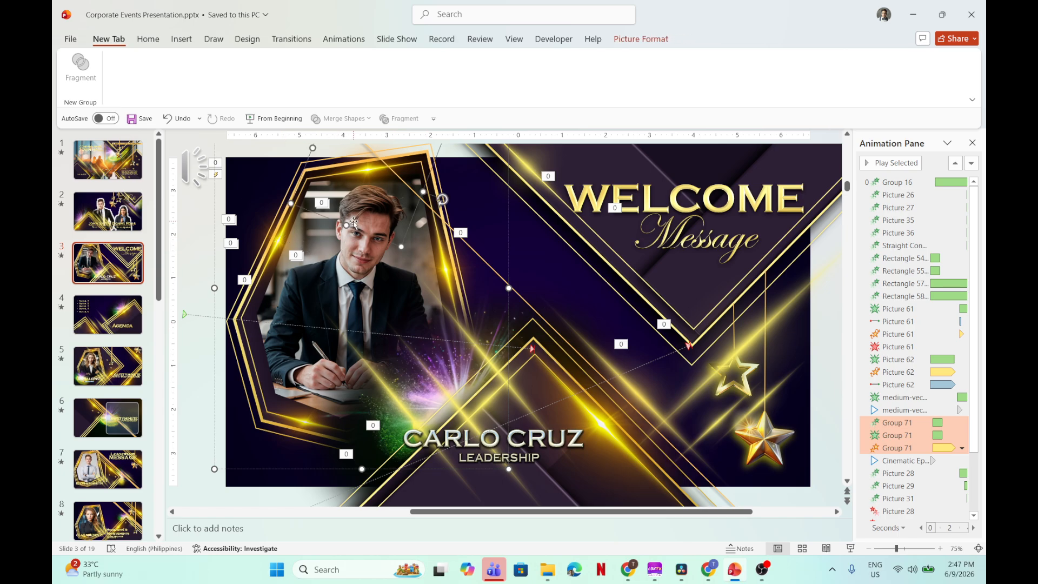
left_click_drag(359, 217, 379, 218)
key("ctrl+z")
left_click(310, 239)
left_click_drag(309, 232, 324, 241)
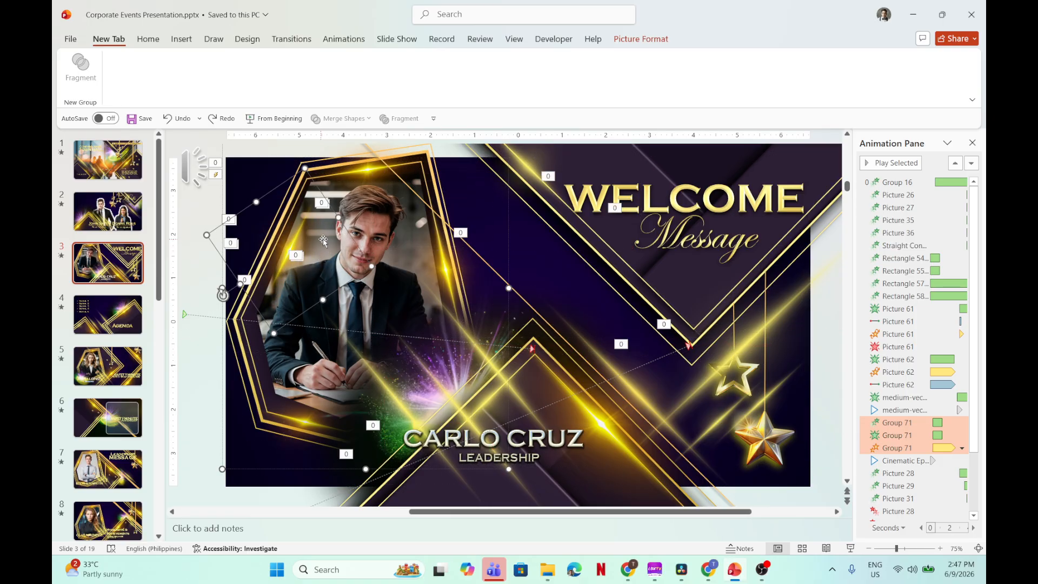
key("ctrl+z")
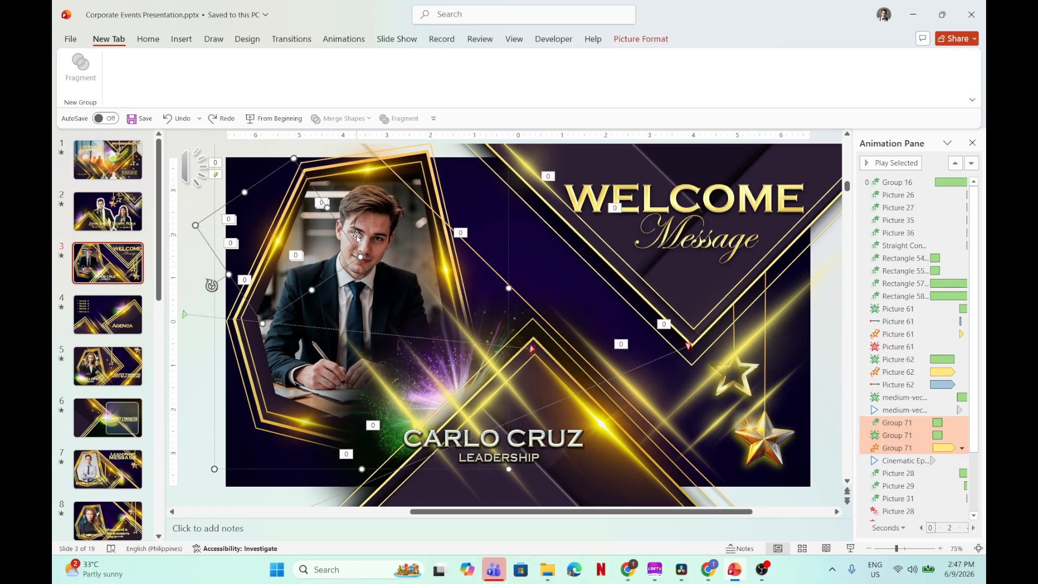
Step: Change the framed portrait on slide 3 to the second business-lady-with-arms-crossed photo from the device's Downloads folder
left_click(356, 236)
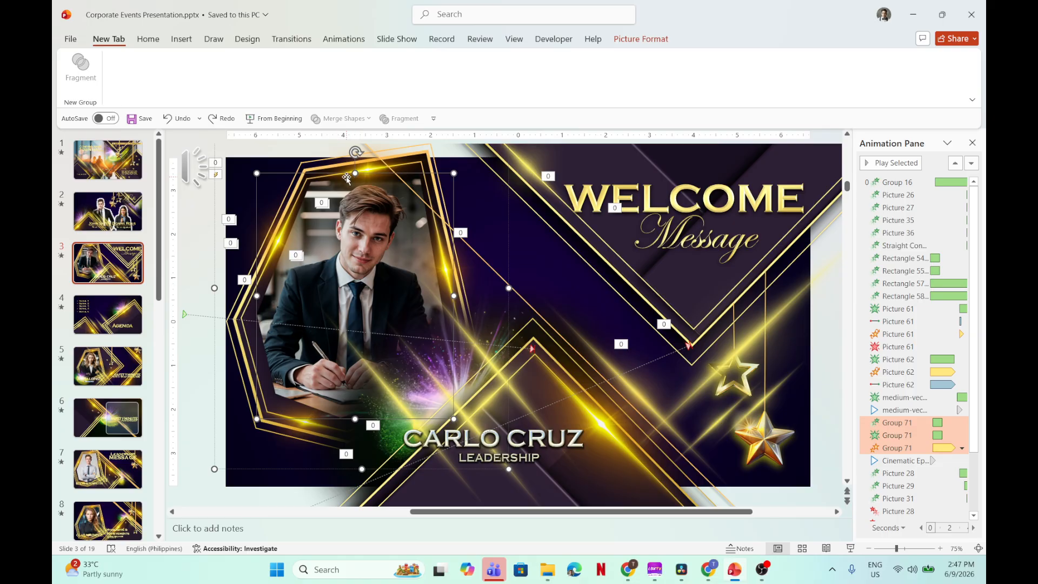
right_click(357, 173)
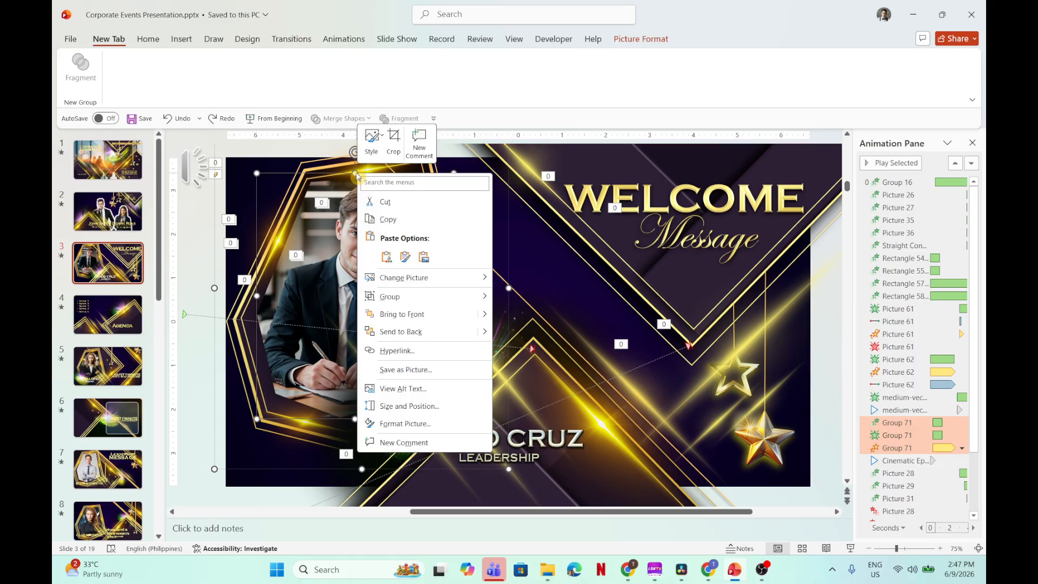
mouse_move(421, 278)
left_click(528, 279)
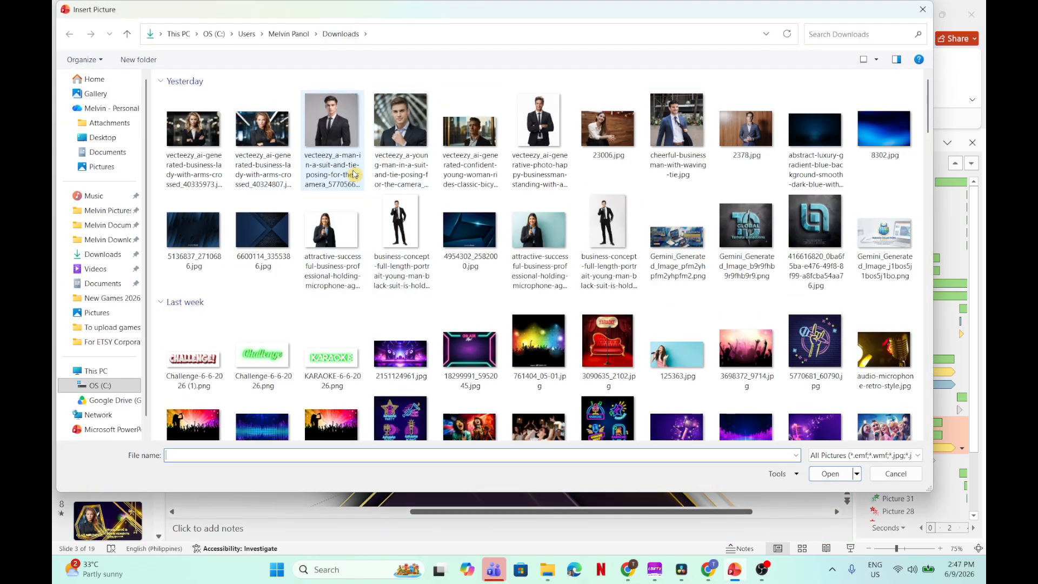
double_click(256, 130)
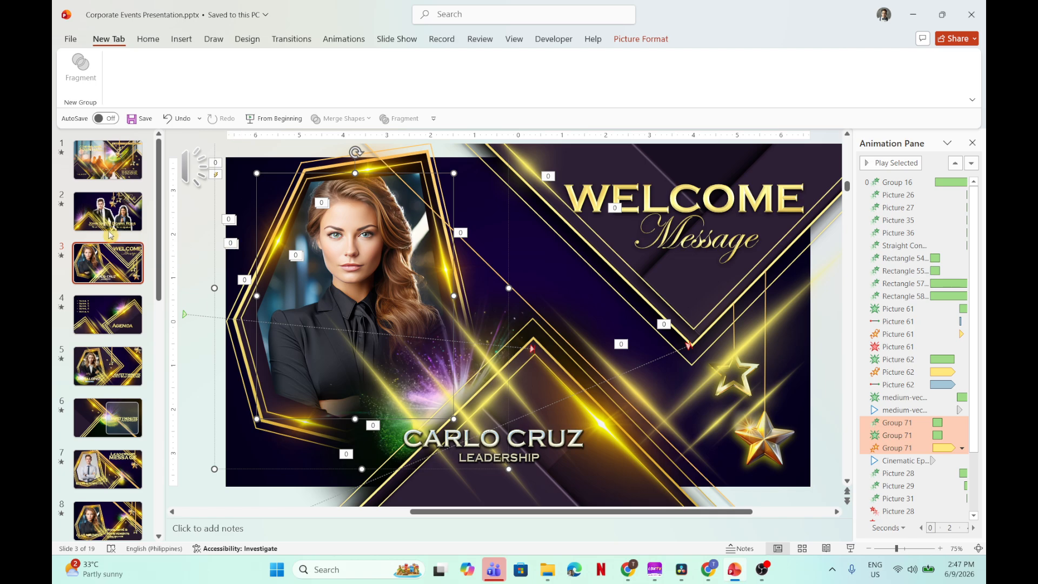
Step: Look back at the hosts on slide 2, return to slide 3 and undo the portrait's picture replacement
left_click(110, 216)
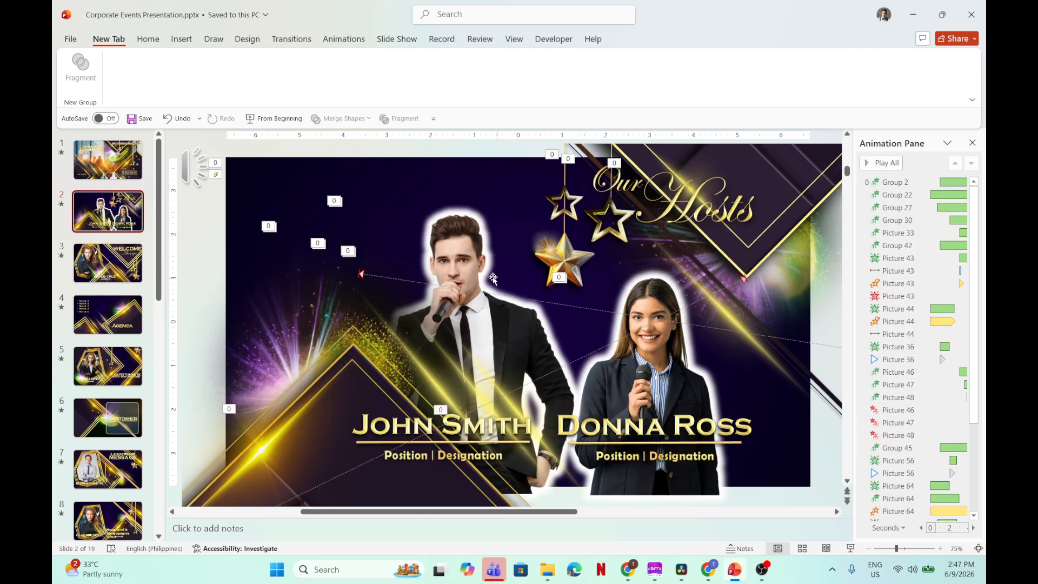
left_click(86, 265)
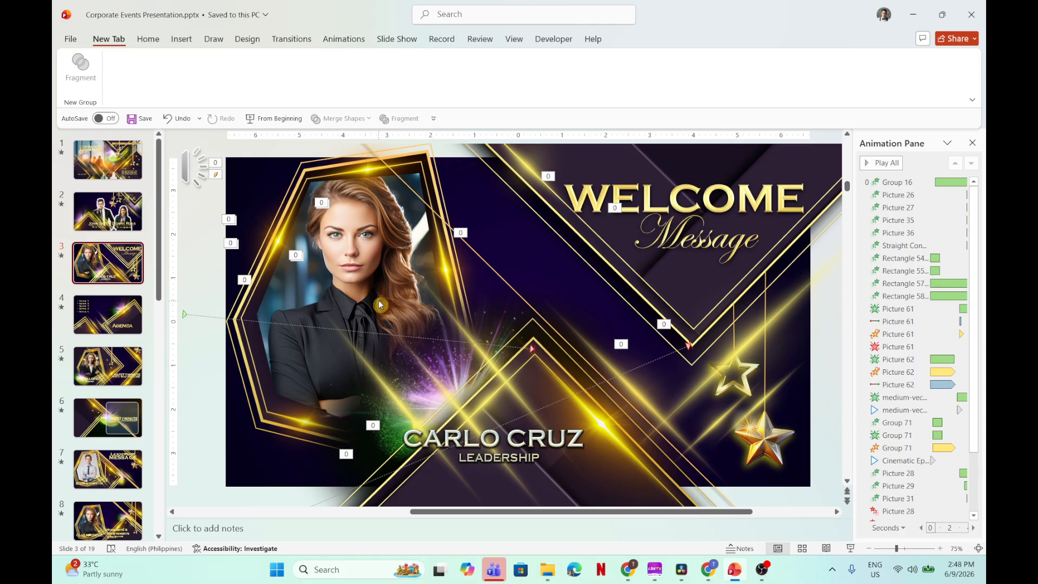
key("ctrl+z")
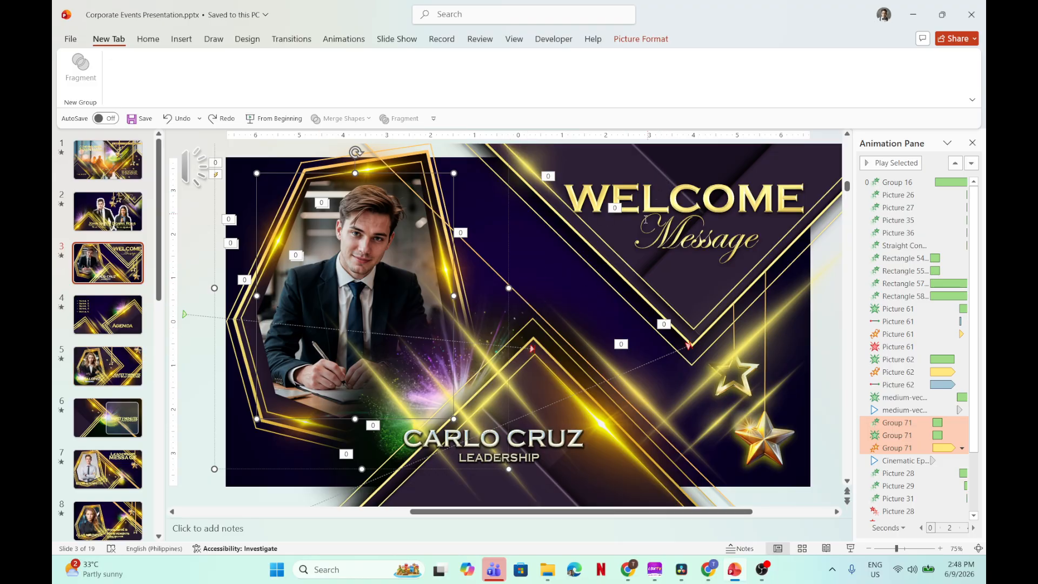
Step: Select the whole WELCOME title text on slide 3 to show that it is editable, and deselect it without changing it
left_click(636, 202)
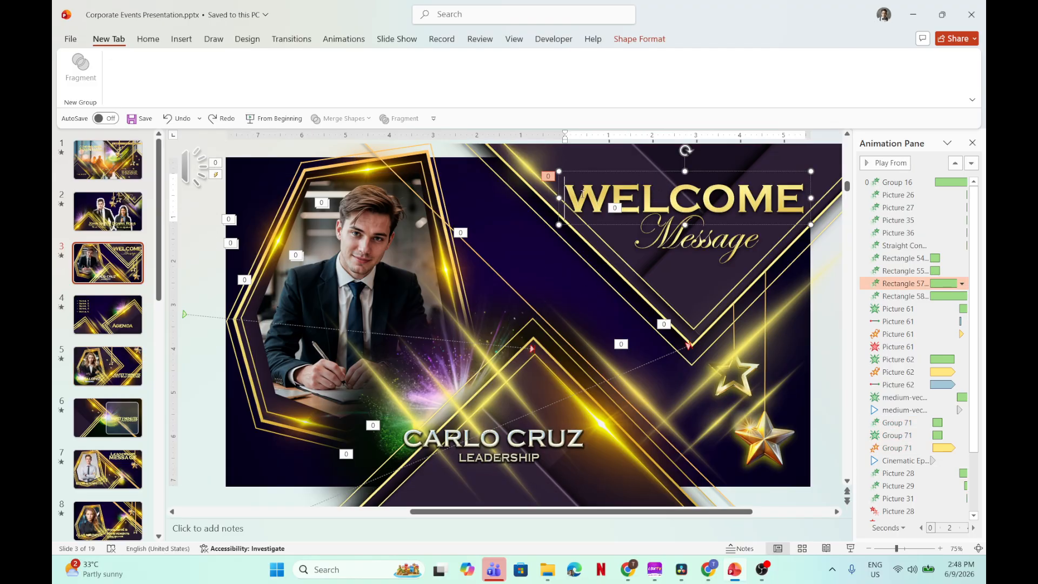
left_click_drag(564, 195, 813, 199)
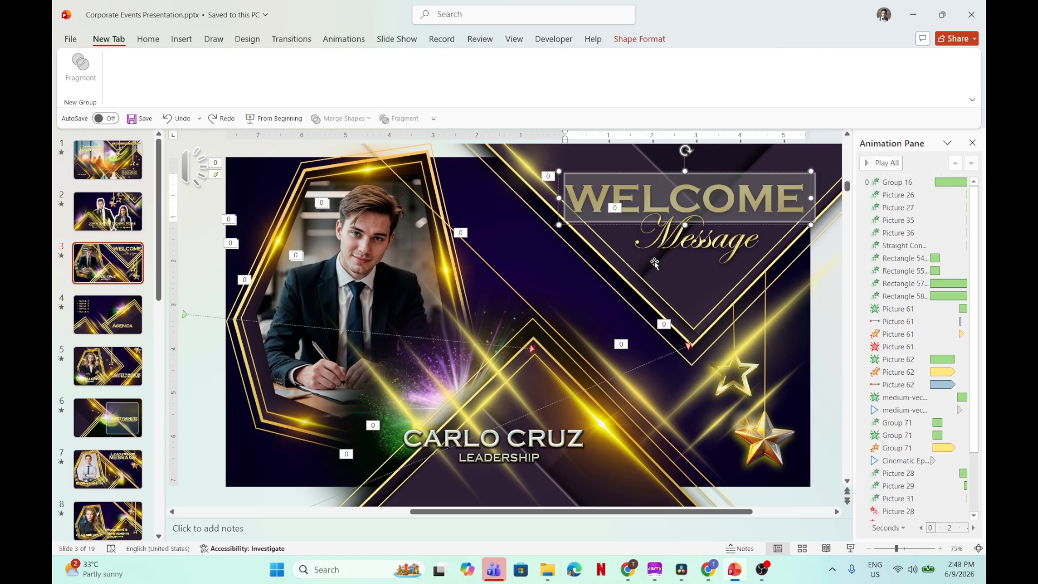
left_click(670, 193)
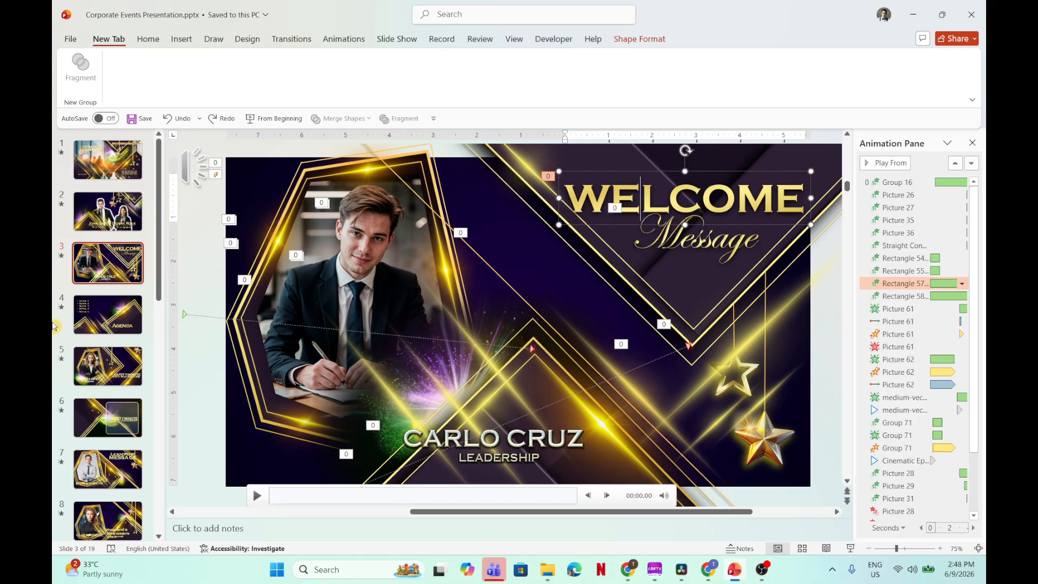
Step: Open slide 5 and move the woman's framed portrait group slightly up and to the right
left_click(106, 366)
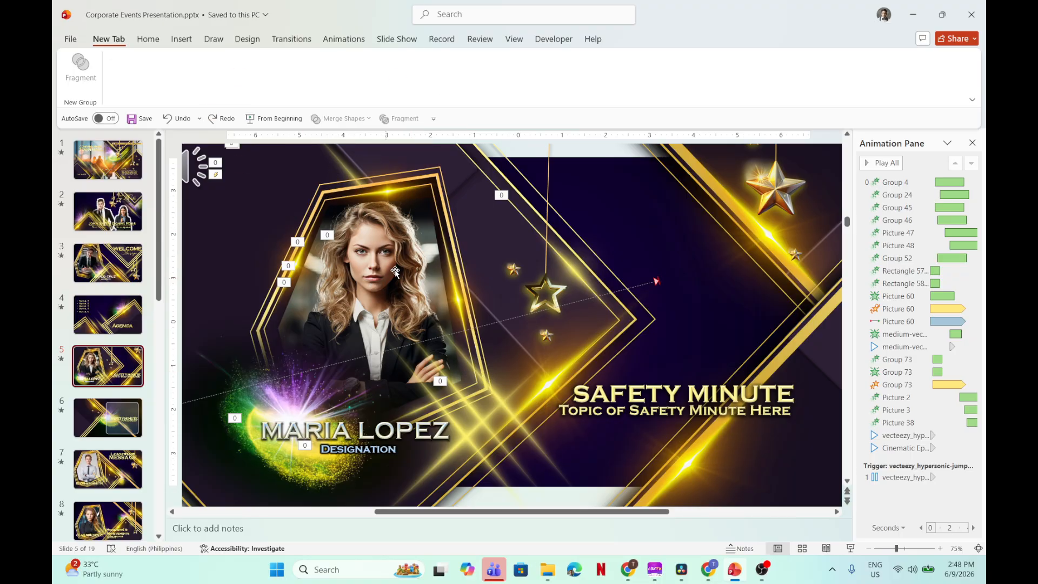
left_click(362, 251)
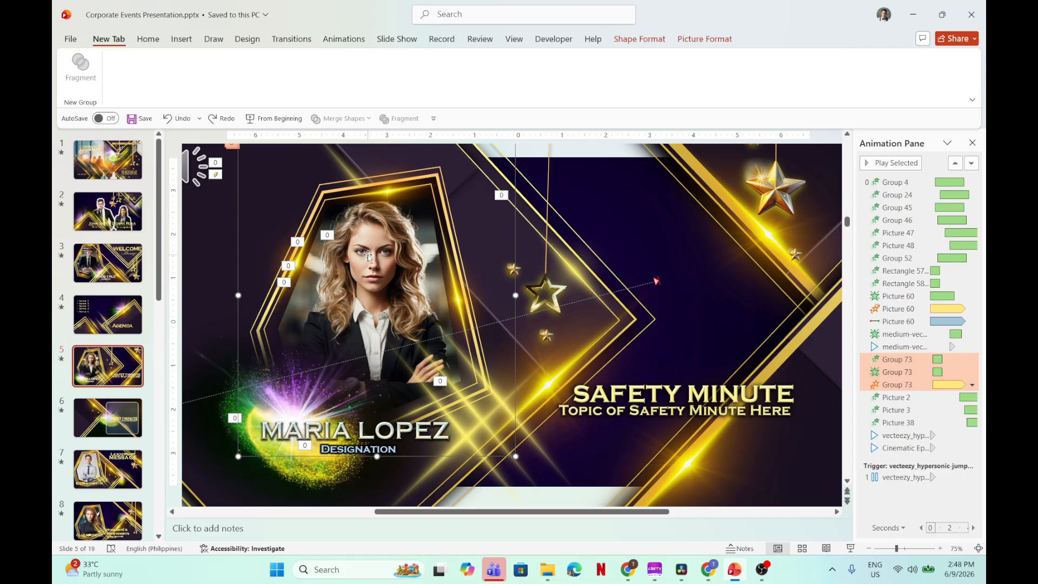
left_click_drag(343, 246, 367, 245)
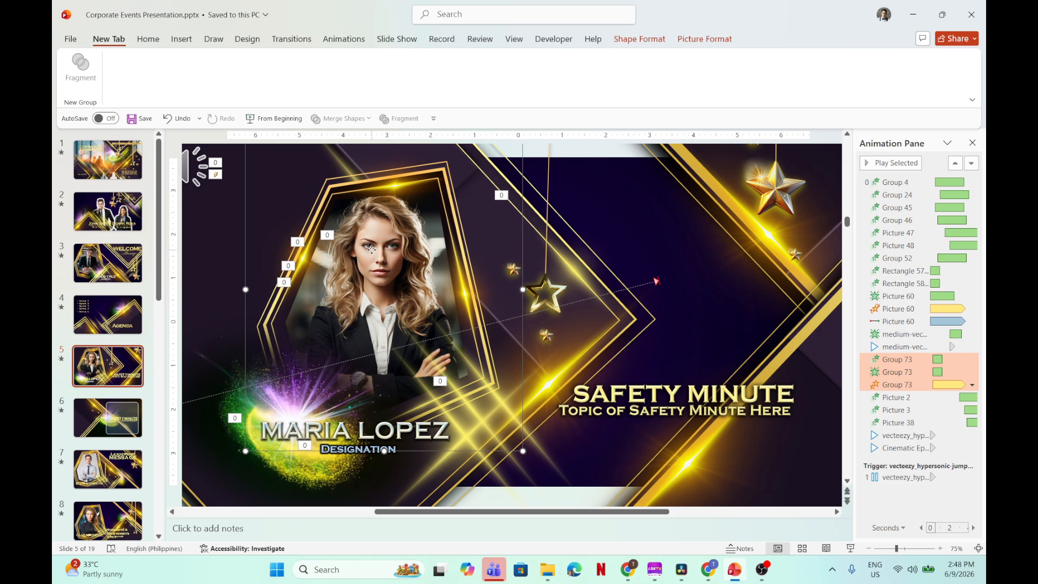
Step: Nudge the slanted light-effect picture overlapping the woman's portrait on slide 5 slightly down and to the right
left_click(371, 249)
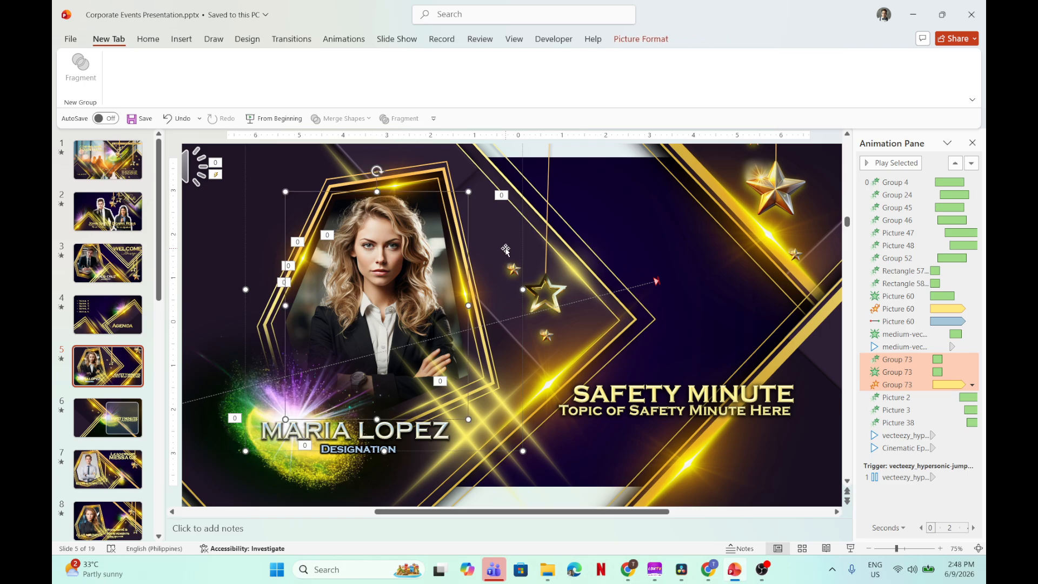
left_click(427, 311)
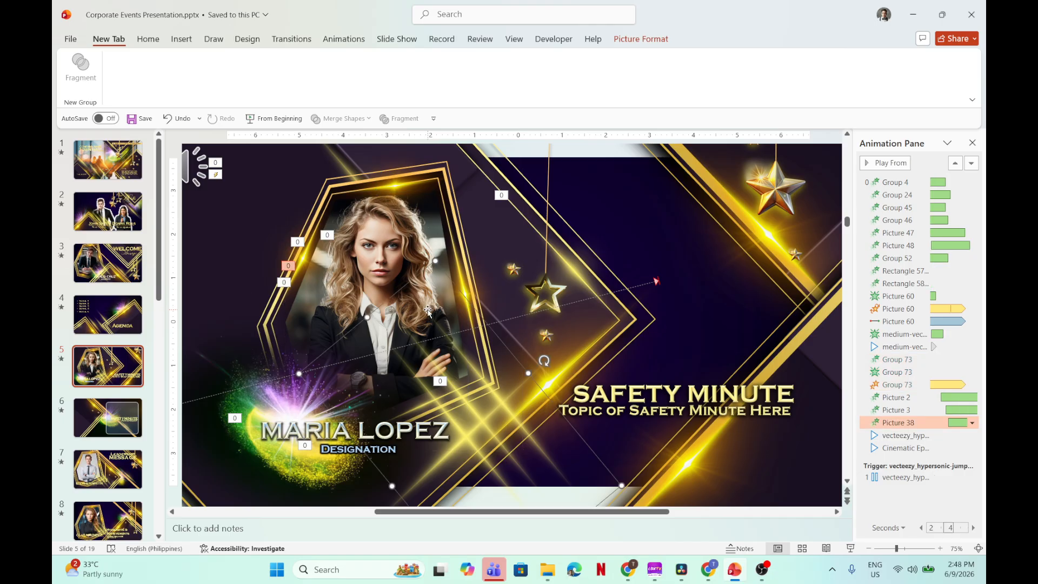
left_click_drag(428, 311, 432, 317)
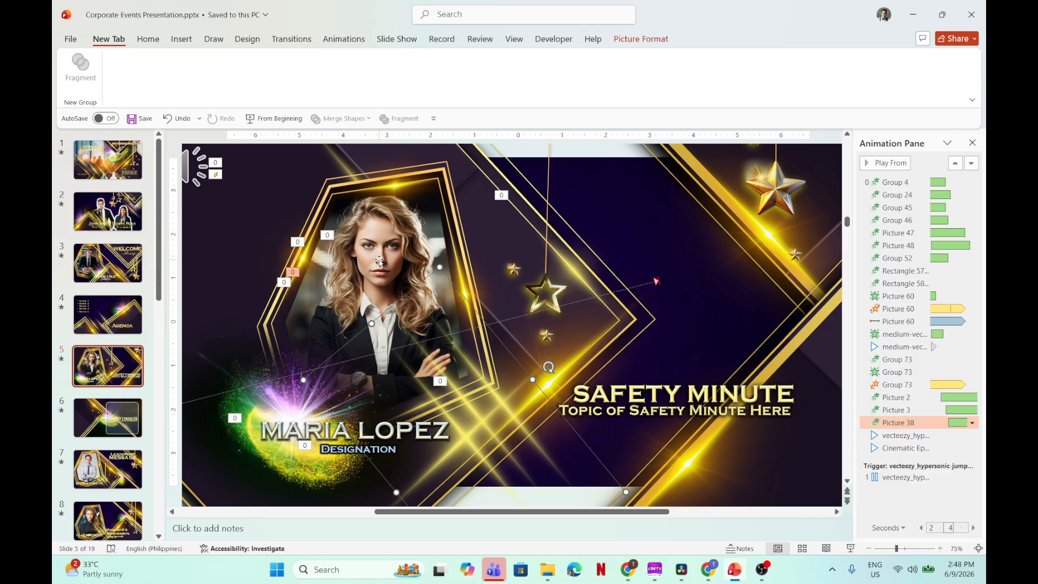
Step: Look through the Downloads pictures available for replacing the woman's portrait on slide 5, without choosing any
left_click(379, 259)
left_click(374, 245)
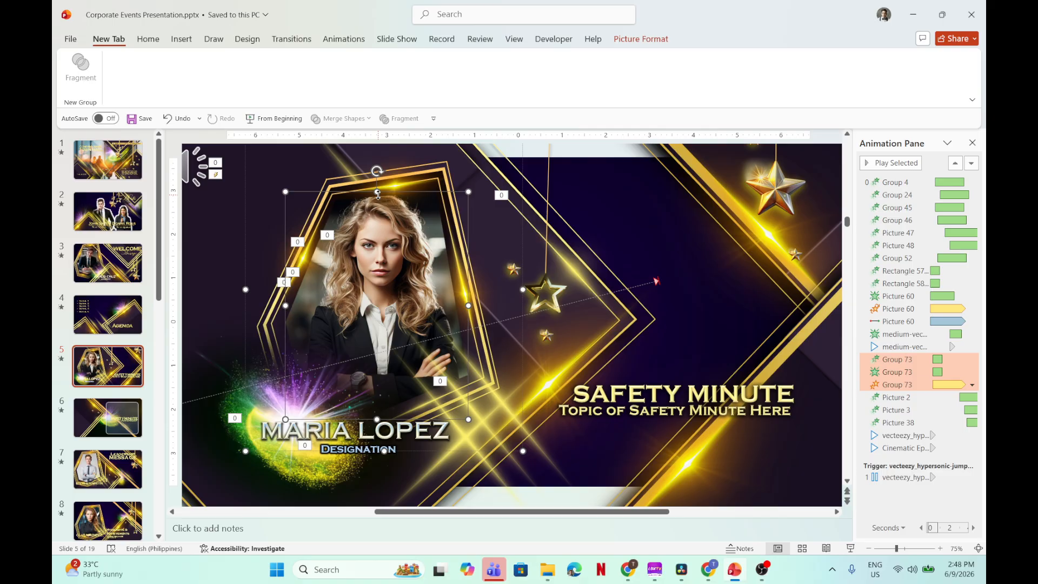
right_click(378, 195)
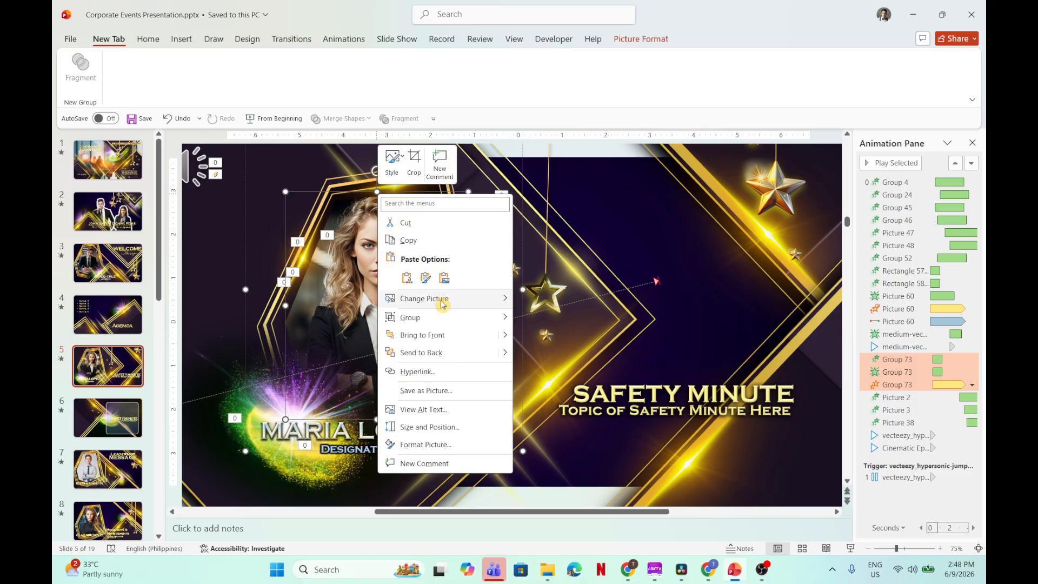
mouse_move(452, 304)
left_click(568, 301)
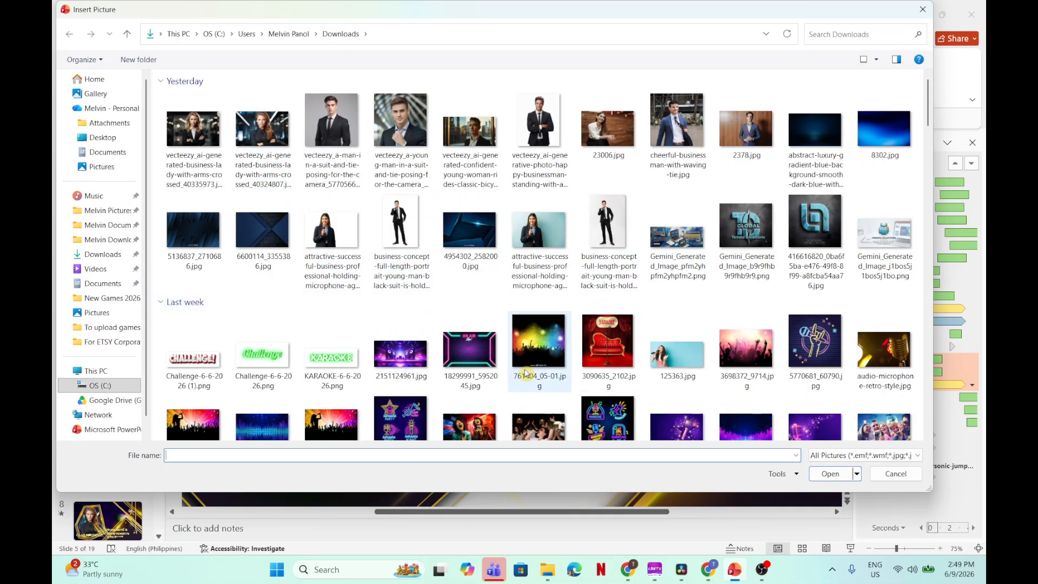
left_click(901, 475)
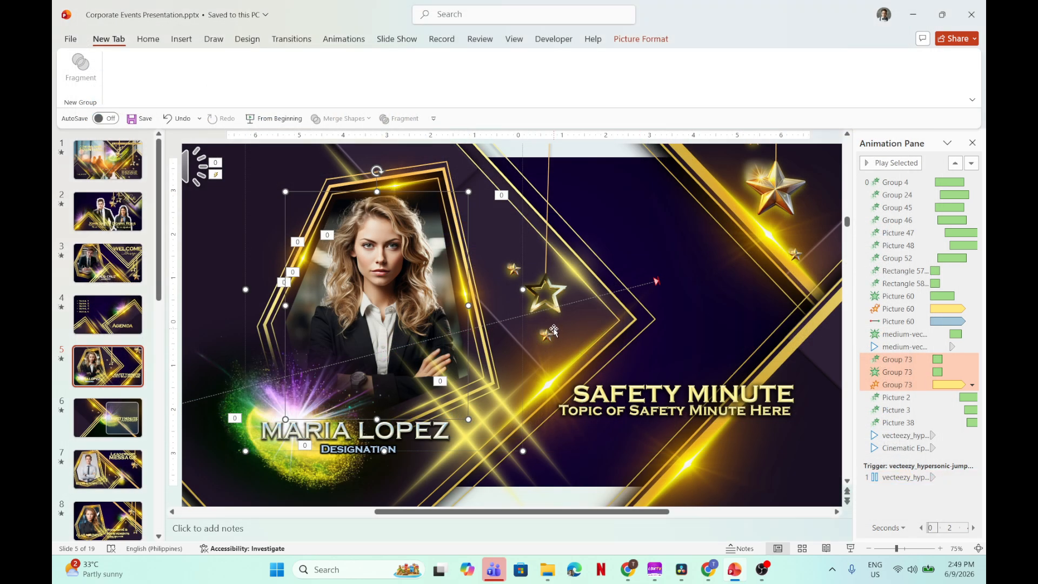
Step: Return to slide 1 and enlarge the background music's audio icon beside the company name title
left_click(108, 350)
scroll(109, 351, "down", 2)
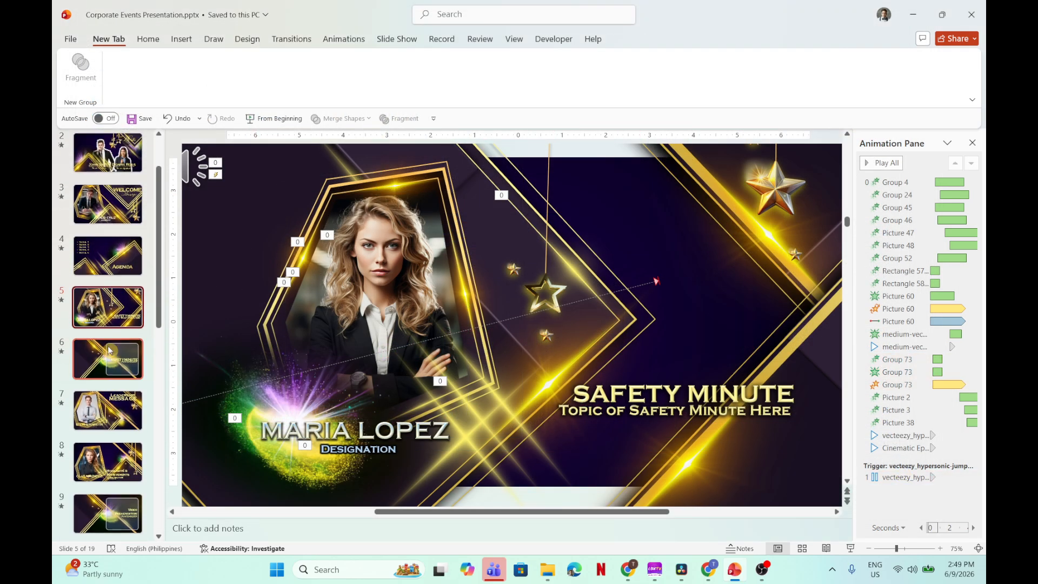
scroll(109, 350, "up", 1)
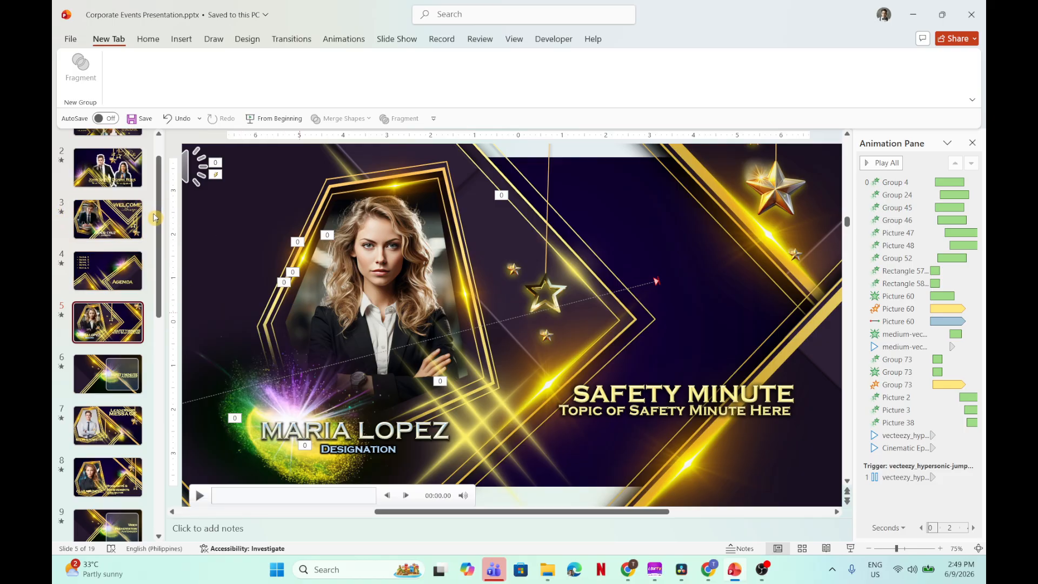
left_click_drag(158, 217, 158, 197)
left_click(101, 165)
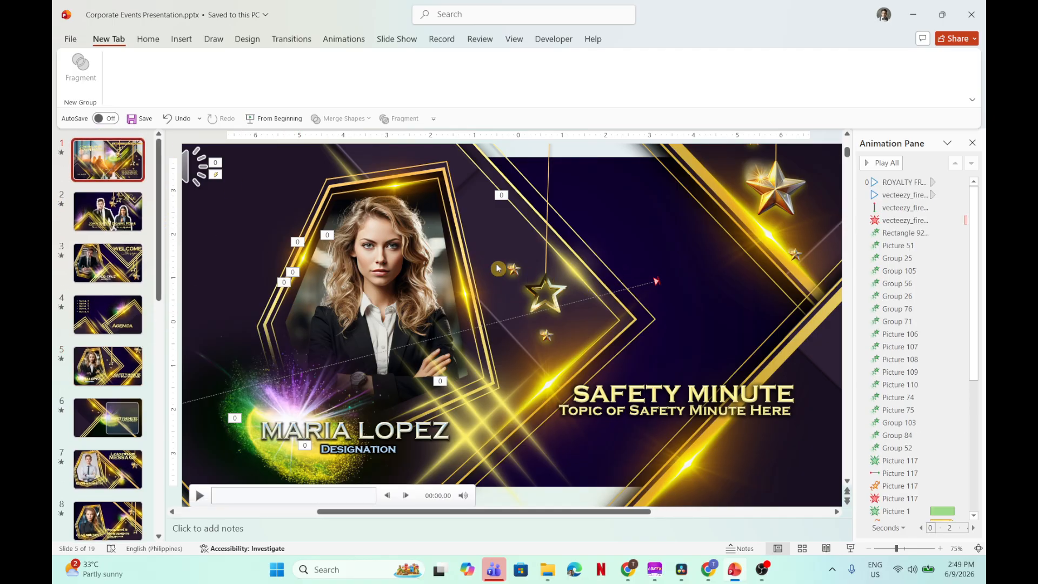
scroll(456, 268, "down", 1)
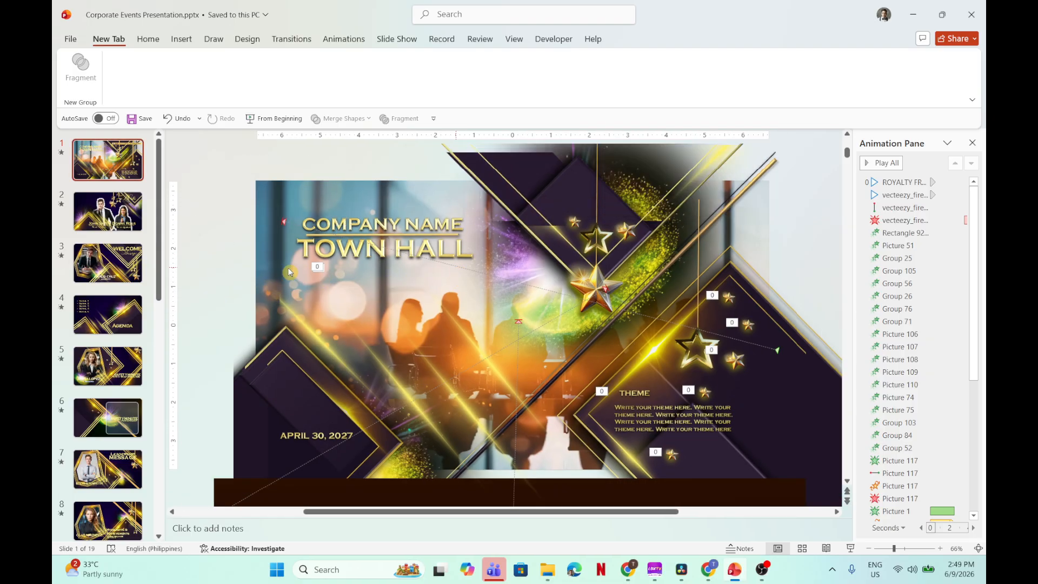
left_click(227, 243)
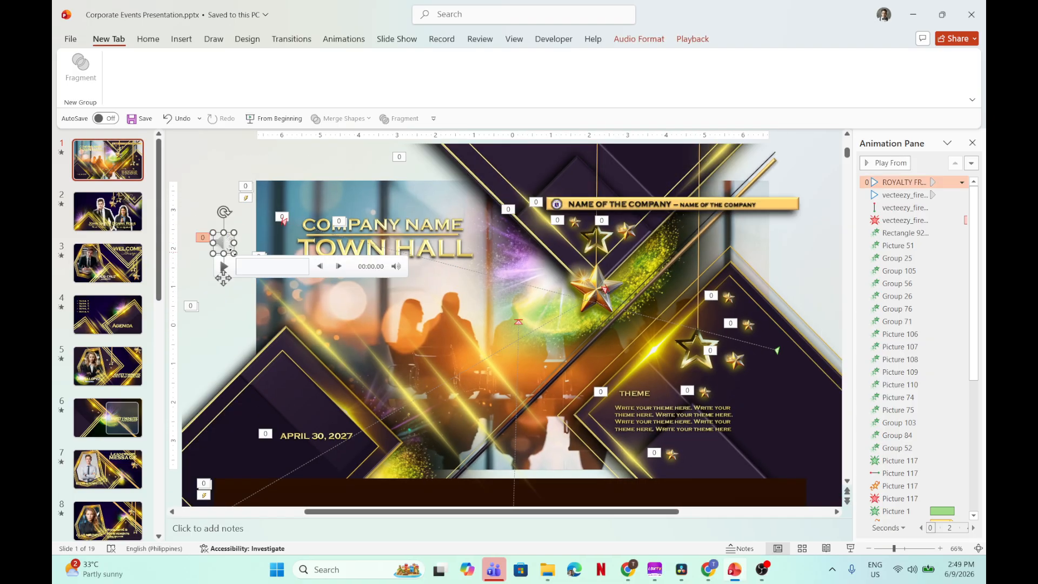
left_click_drag(232, 253, 253, 272)
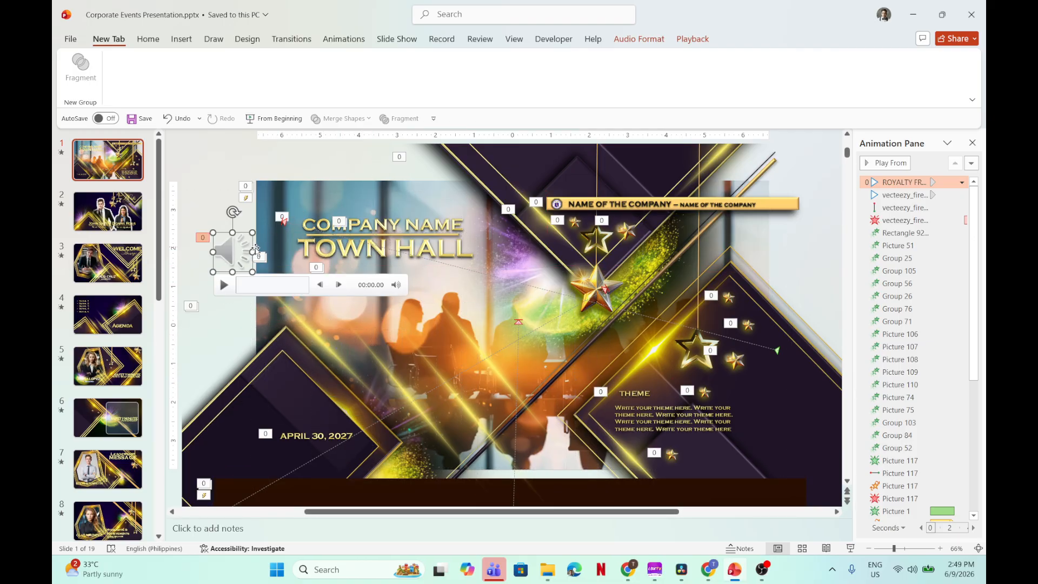
Step: Play the background music on slide 1 and try its playback volume lower, then raise it back up
left_click(226, 287)
mouse_move(406, 285)
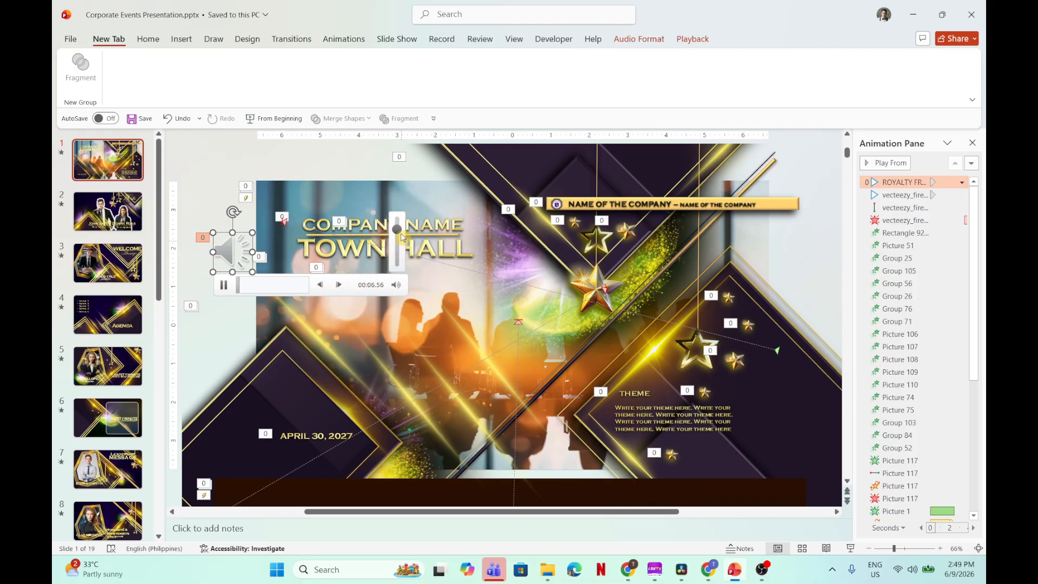
left_click_drag(401, 236, 403, 273)
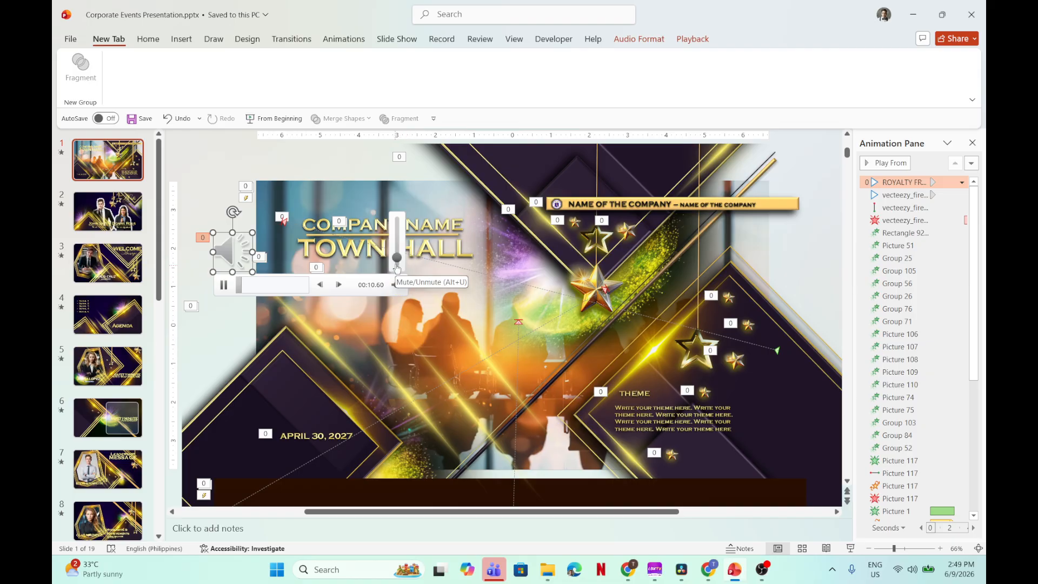
left_click_drag(399, 263, 402, 235)
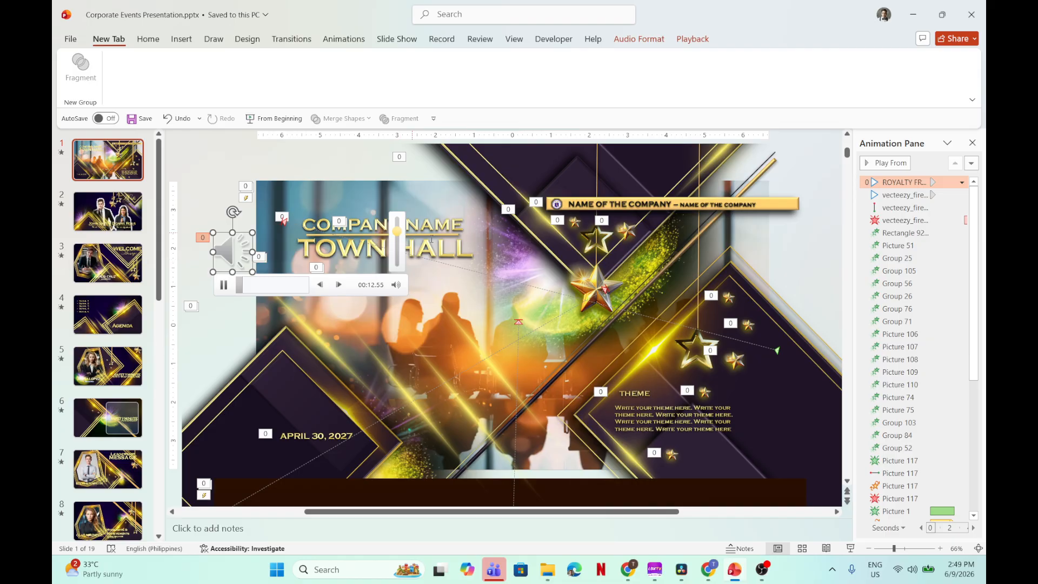
Step: Try a trim start time of 00:00 for the background music and discard the trim change
right_click(227, 254)
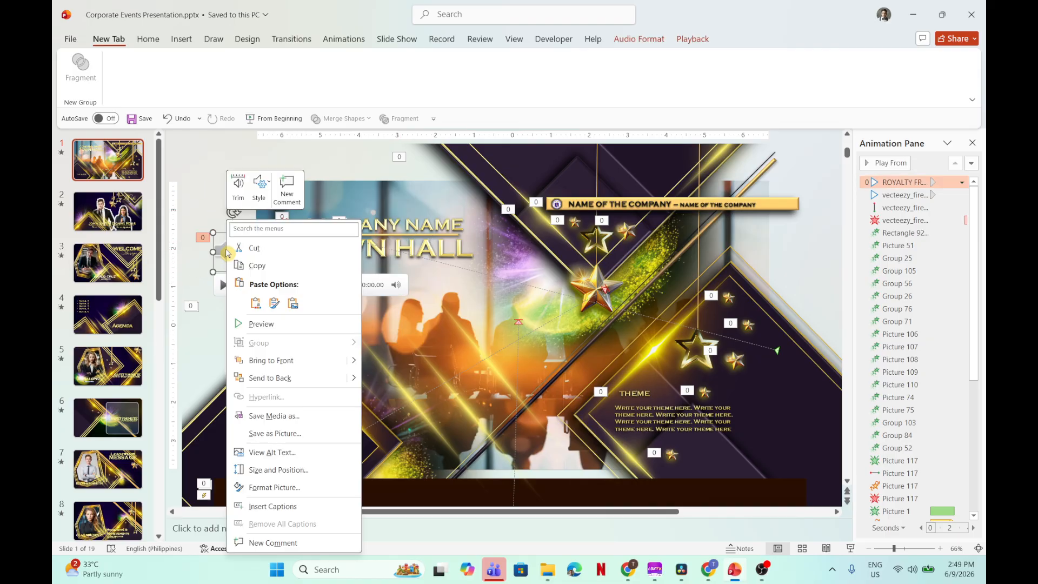
left_click(238, 186)
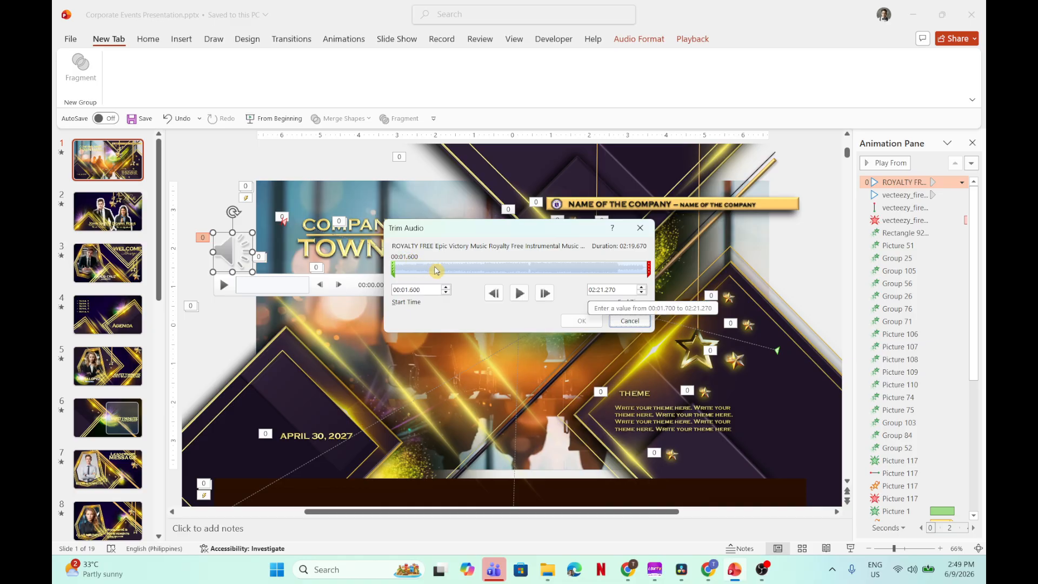
mouse_move(394, 271)
left_mouse_down()
mouse_move(475, 270)
mouse_move(390, 270)
left_mouse_up()
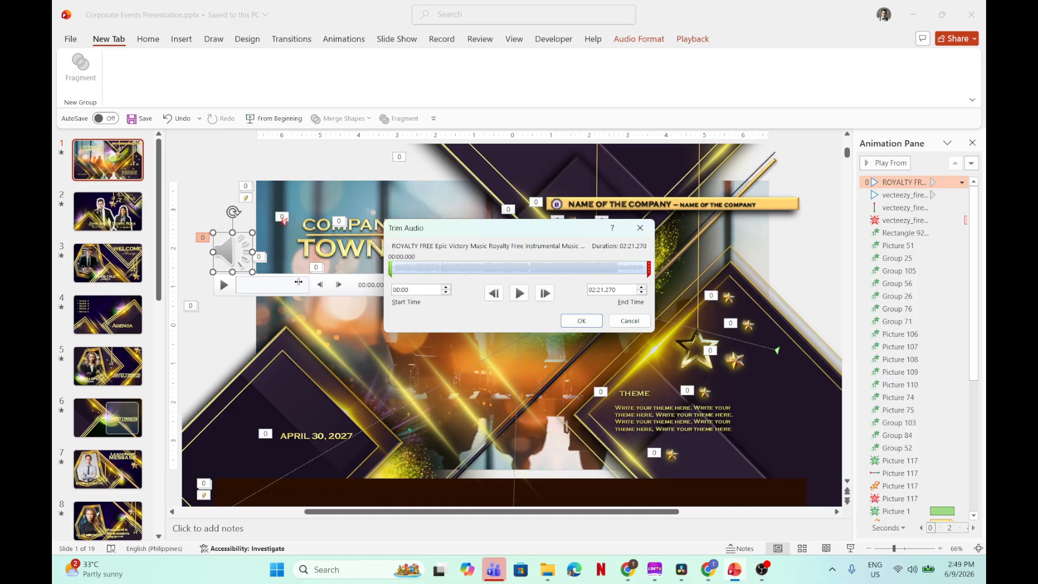
left_click(629, 321)
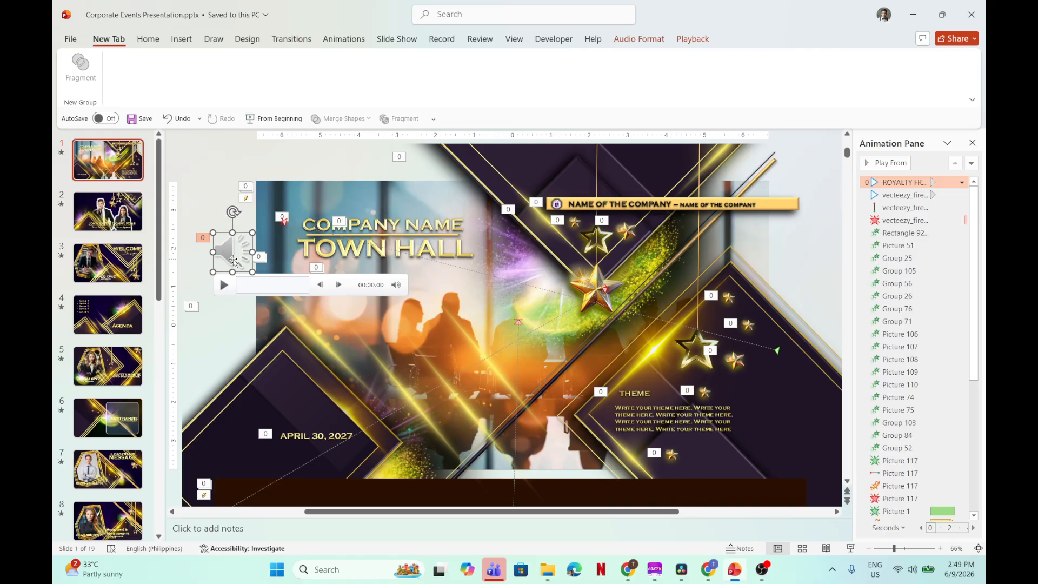
Step: Delete the background music's audio icon from slide 1 and undo the deletion
left_click(203, 205)
left_click(227, 250)
key("Delete")
mouse_move(697, 280)
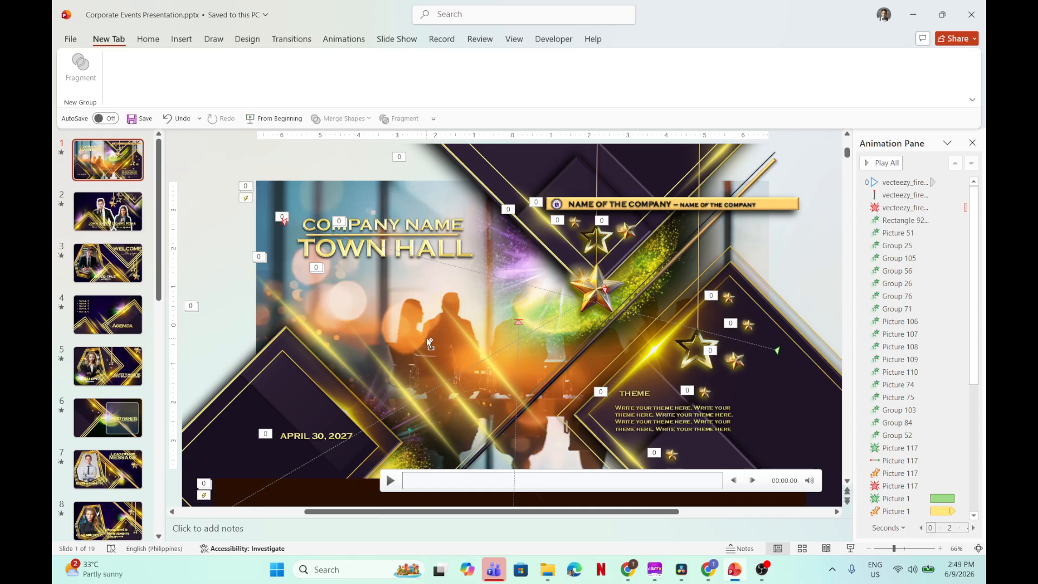
key("ctrl+z")
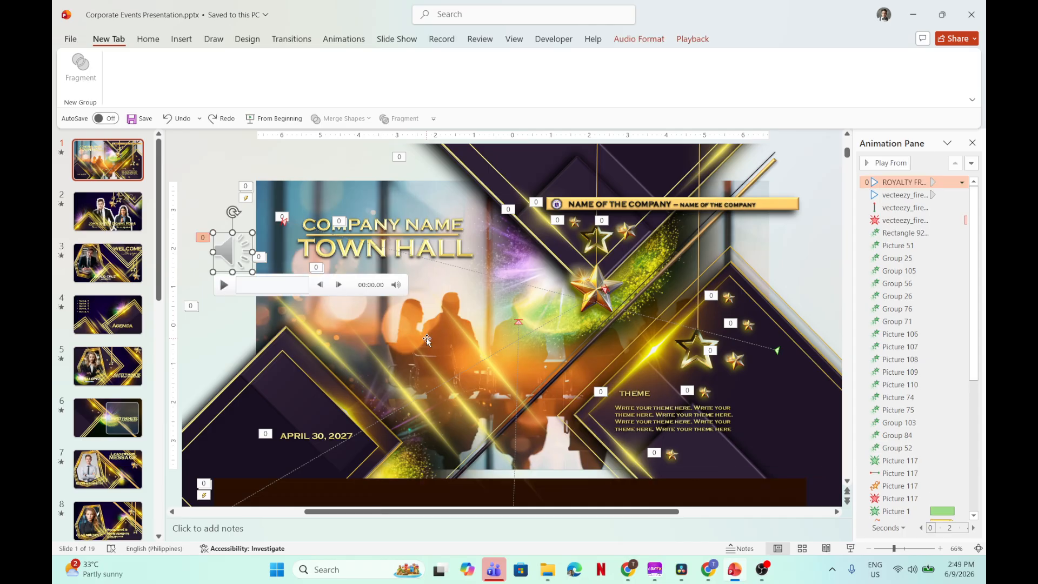
Step: Insert the audio file Brass Ovation (1).mp3 on slide 1 and place its enlarged icon just below the existing audio icon
left_click(181, 39)
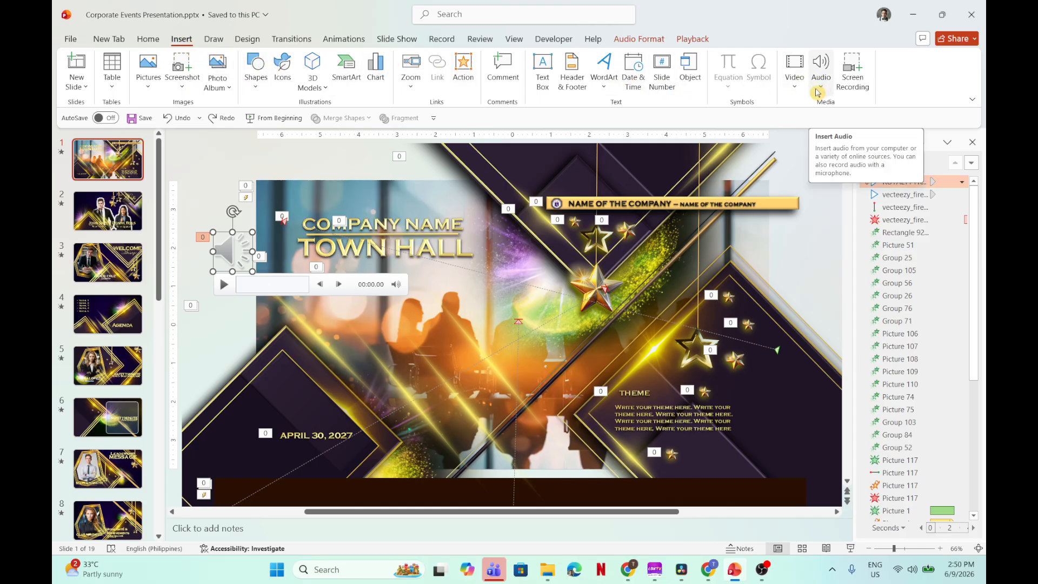
left_click(802, 93)
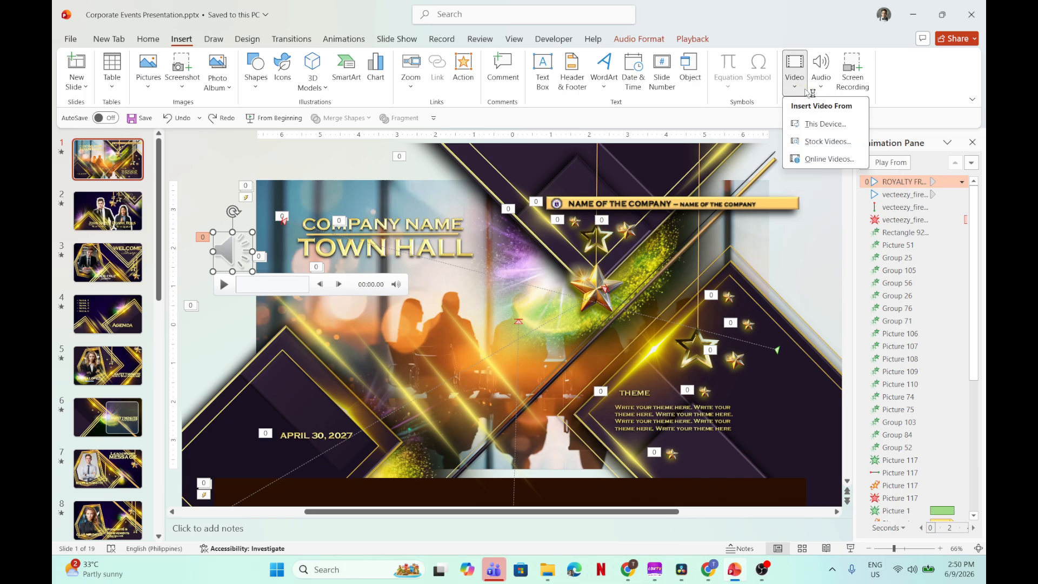
left_click(824, 91)
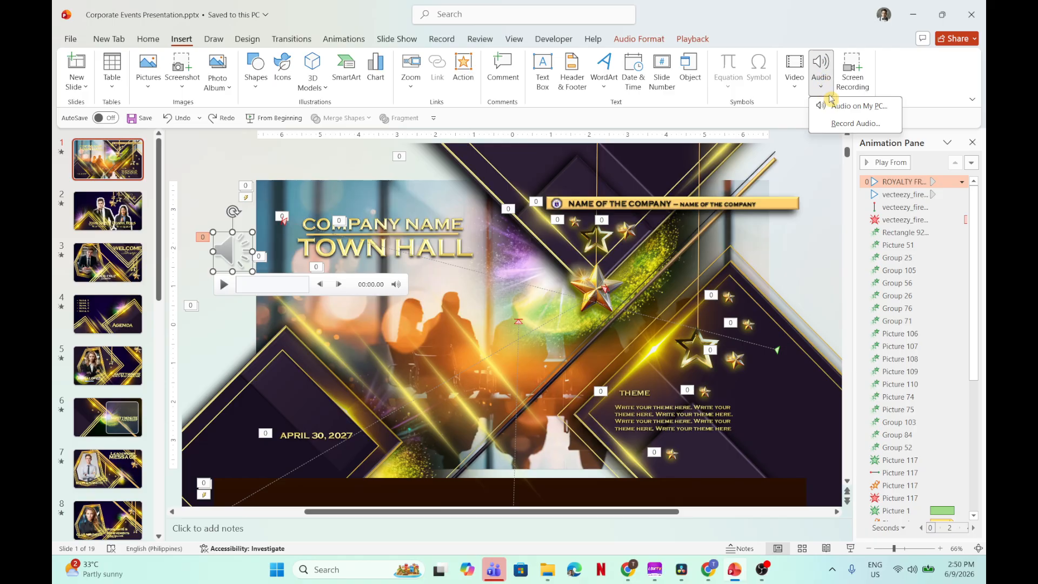
left_click(837, 108)
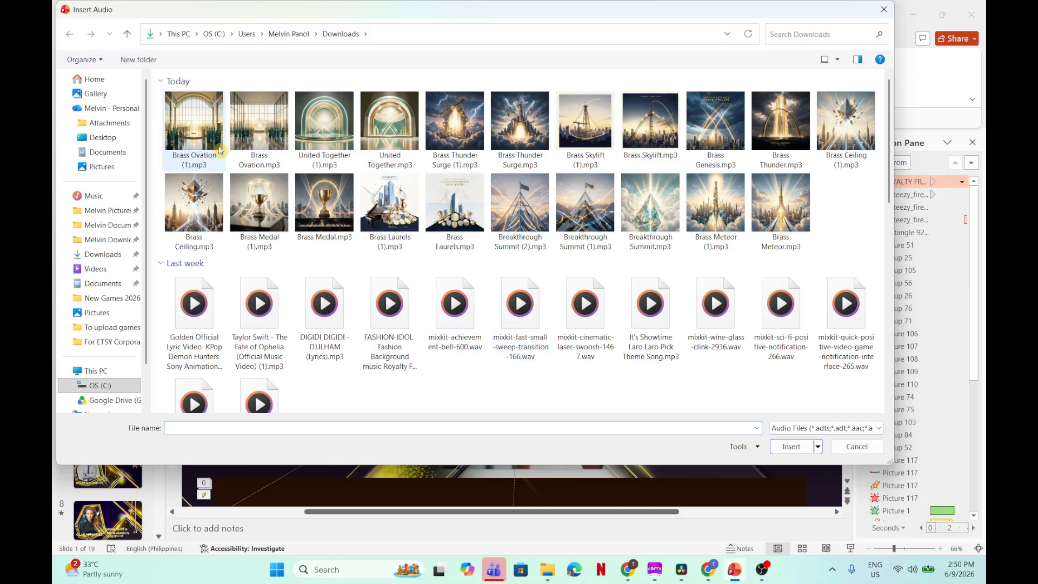
double_click(219, 130)
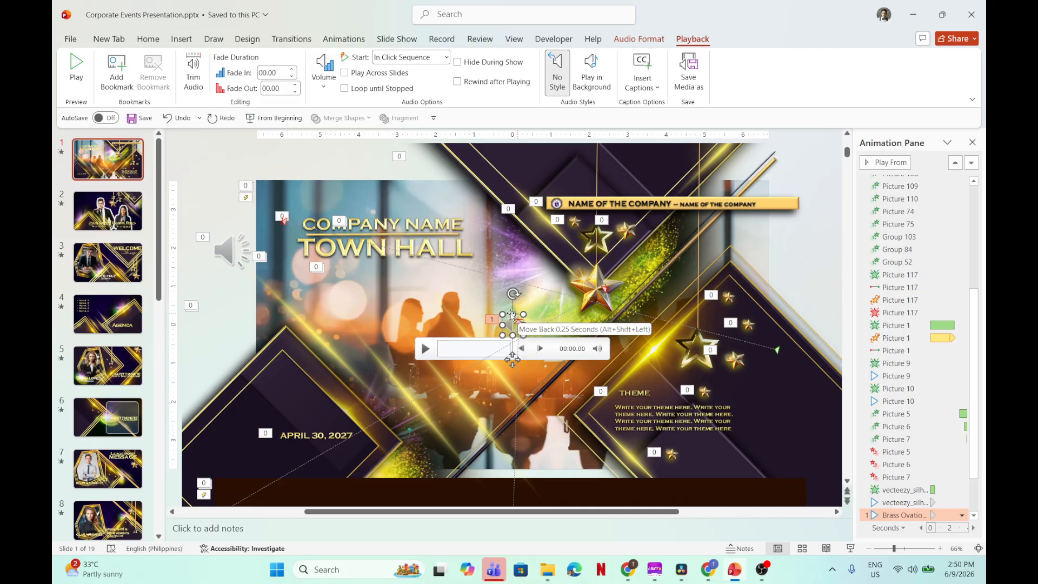
left_click_drag(524, 335, 208, 313)
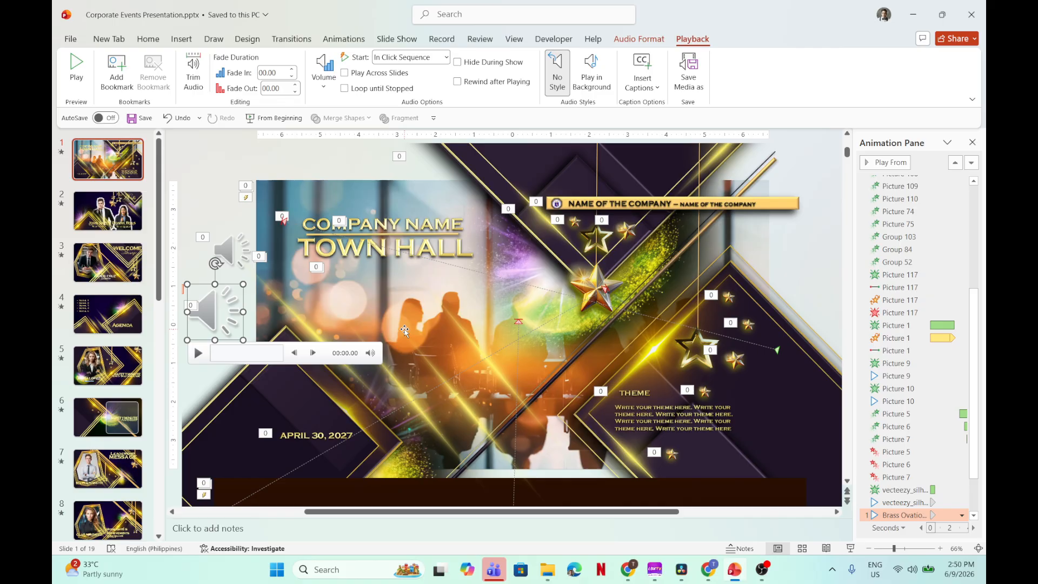